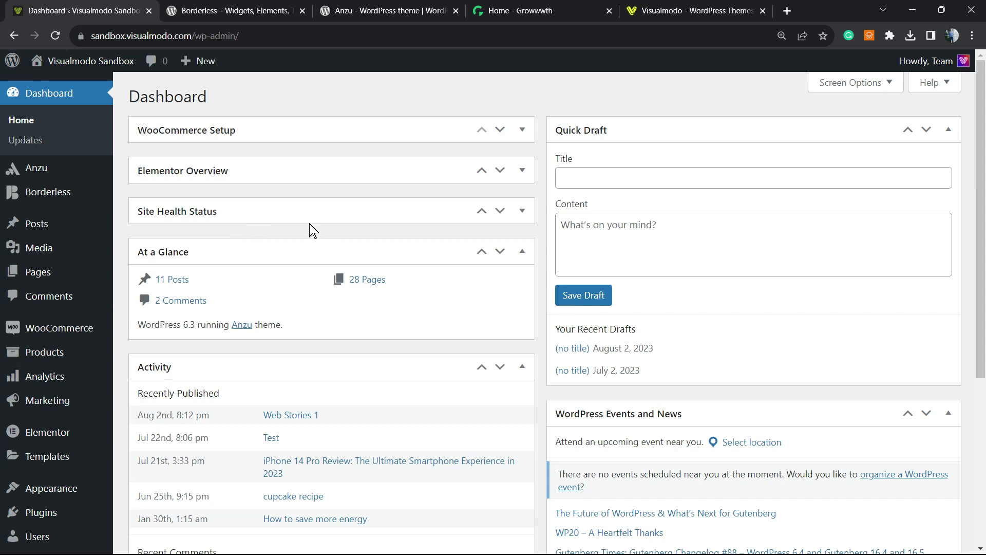
- Scroll the WordPress admin Dashboard to find Slider Revolution in the sidebar
scroll(264, 249, "down", 4)
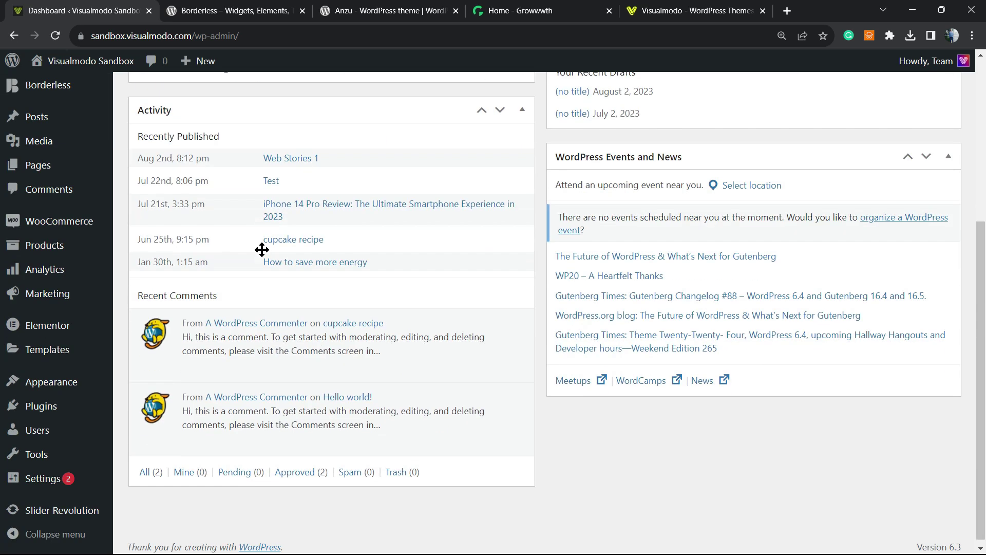
scroll(257, 251, "up", 4)
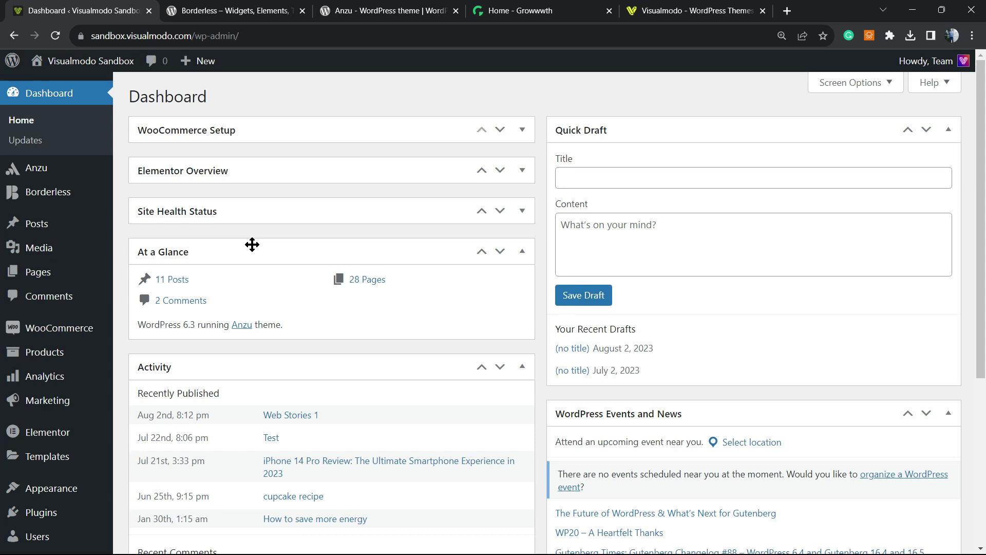
scroll(90, 271, "down", 5)
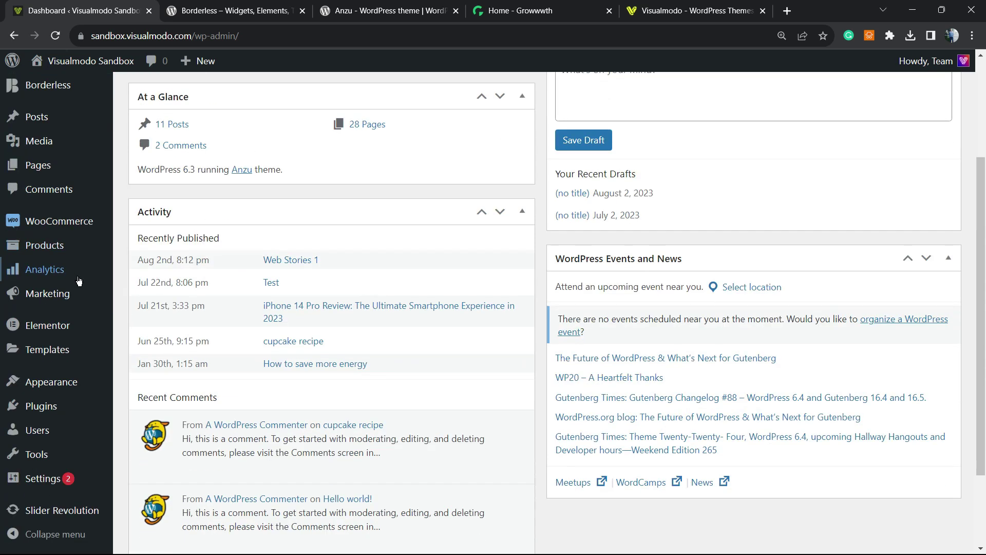
mouse_move(82, 272)
scroll(277, 205, "up", 5)
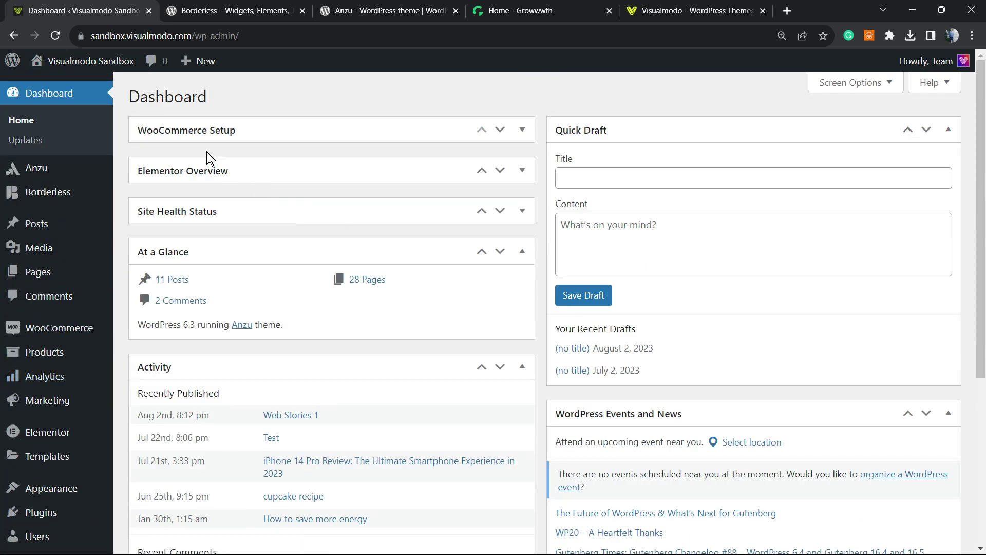
scroll(65, 224, "down", 5)
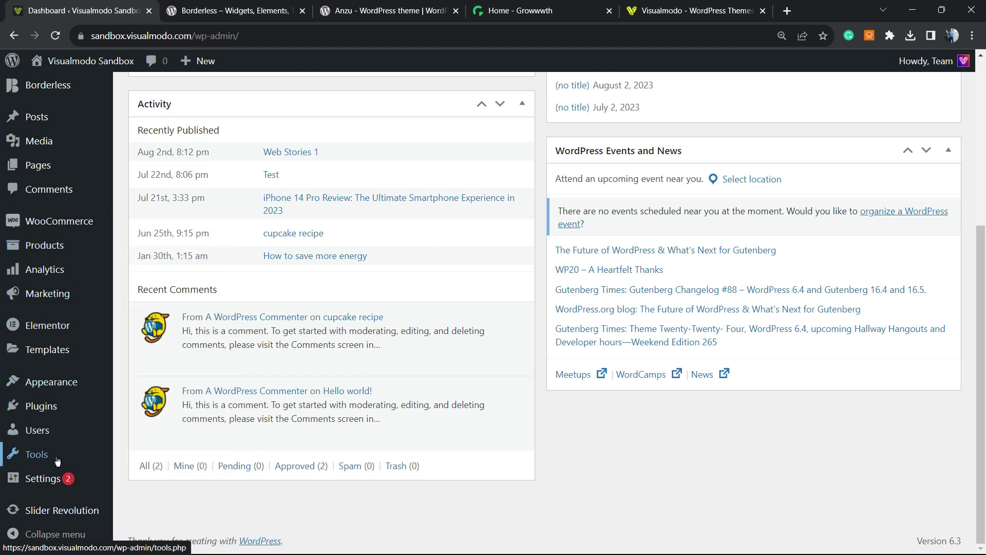
mouse_move(59, 514)
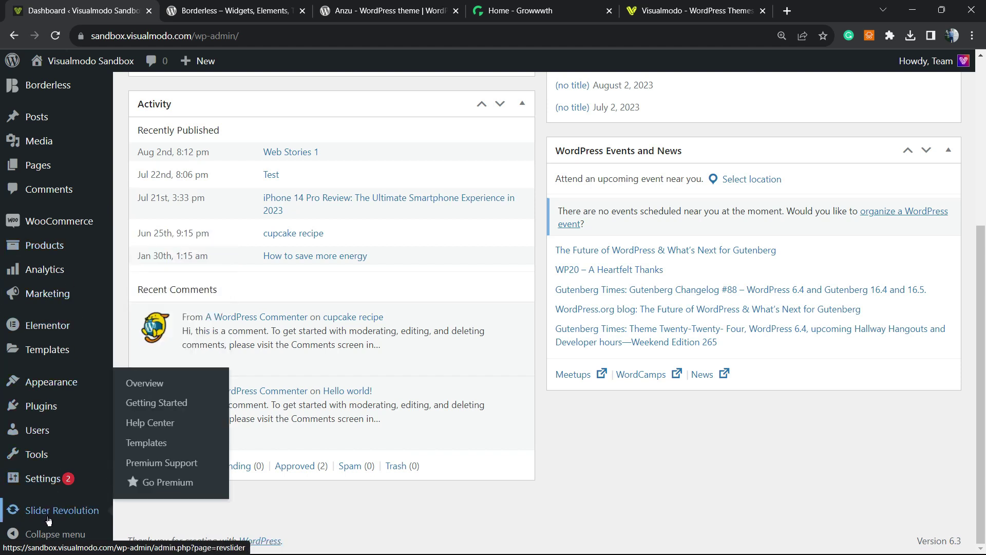
- Go to the Slider Revolution page and open the Home module in the editor
left_click(55, 514)
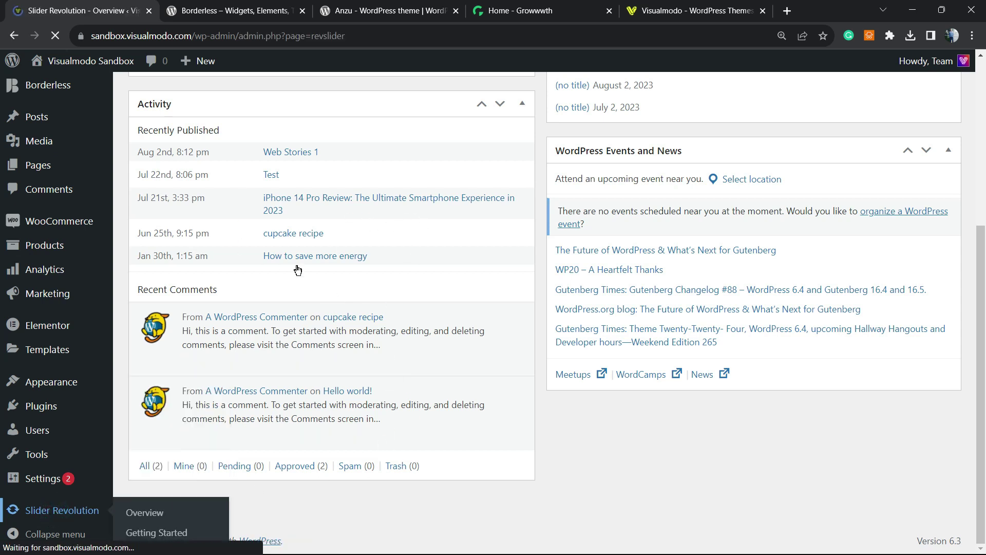
scroll(280, 241, "up", 5)
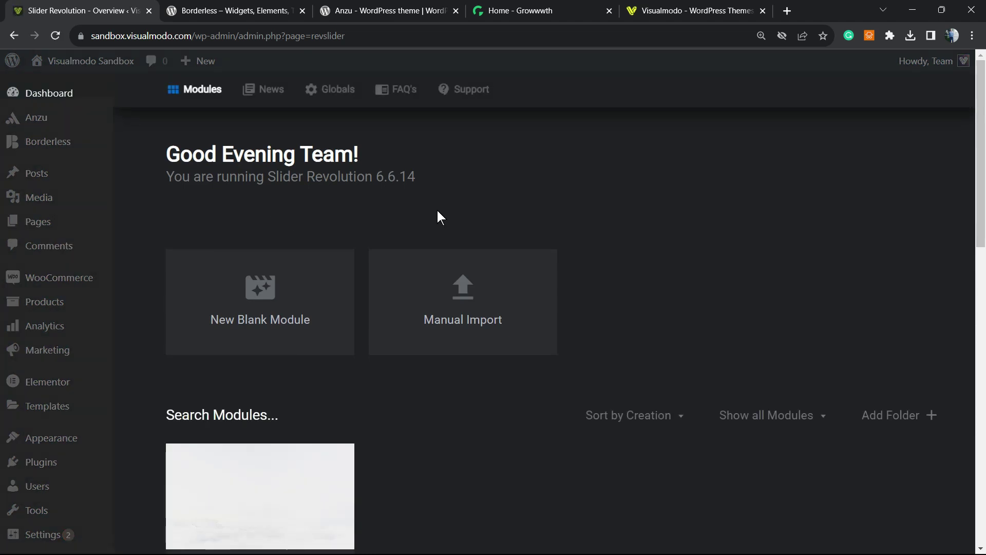
scroll(437, 209, "down", 1)
scroll(437, 211, "down", 2)
scroll(362, 262, "up", 3)
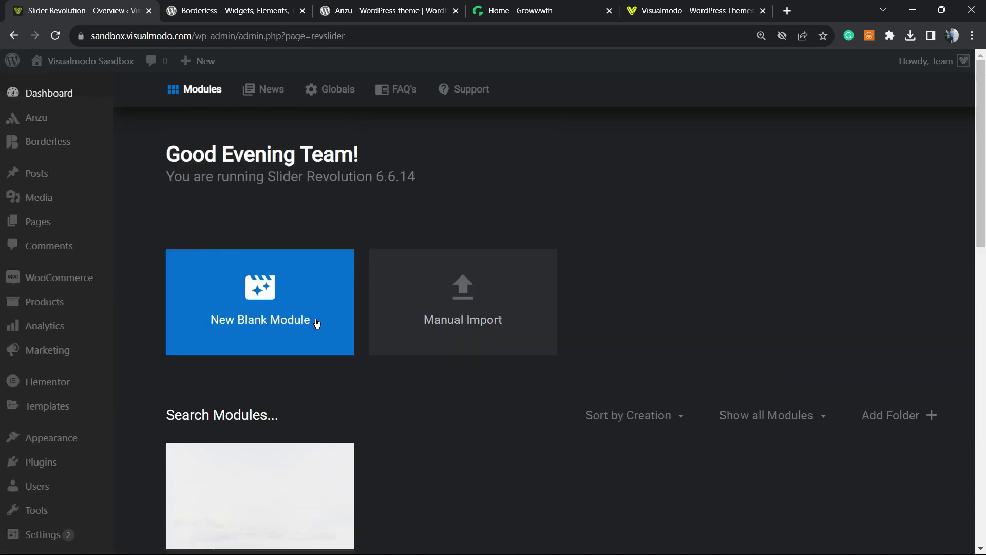
scroll(320, 325, "down", 2)
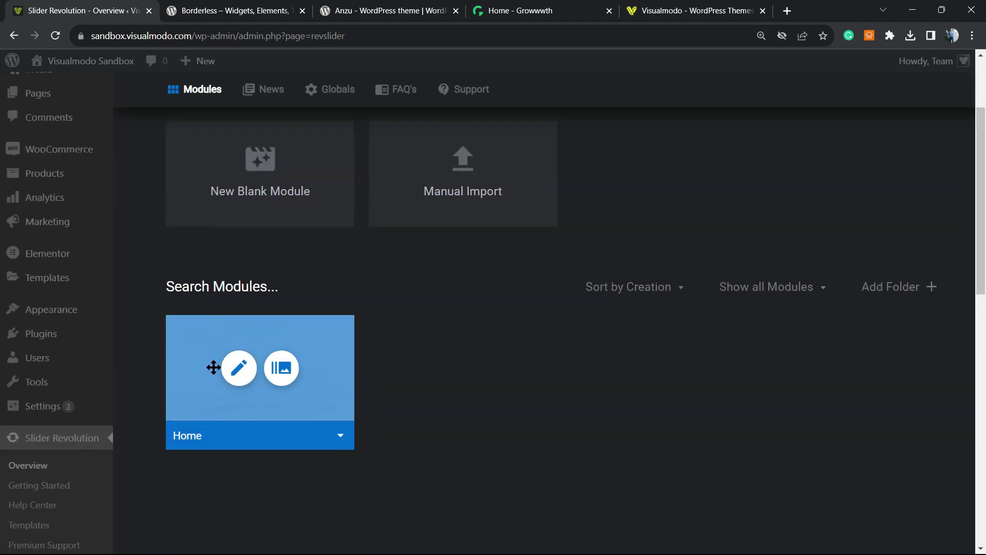
mouse_move(220, 331)
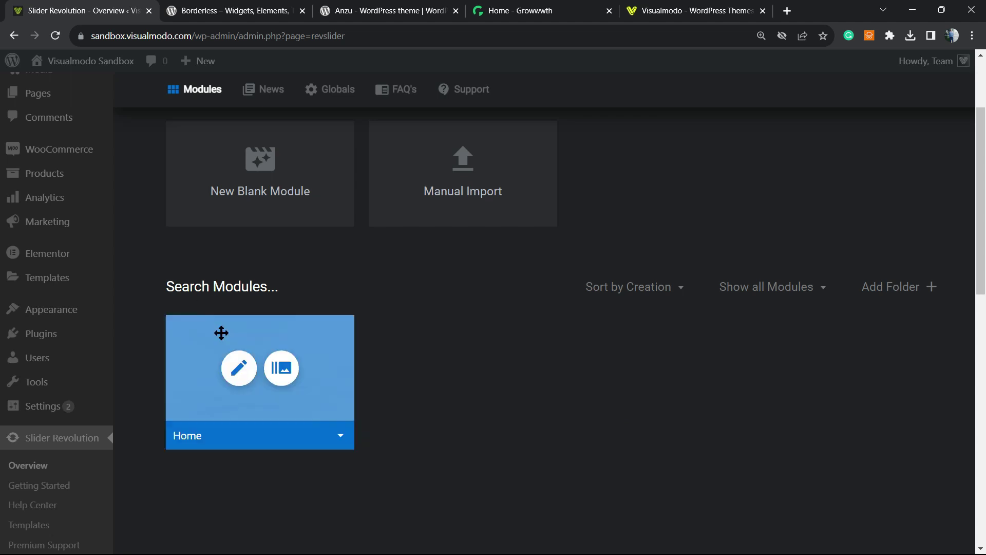
left_click(239, 368)
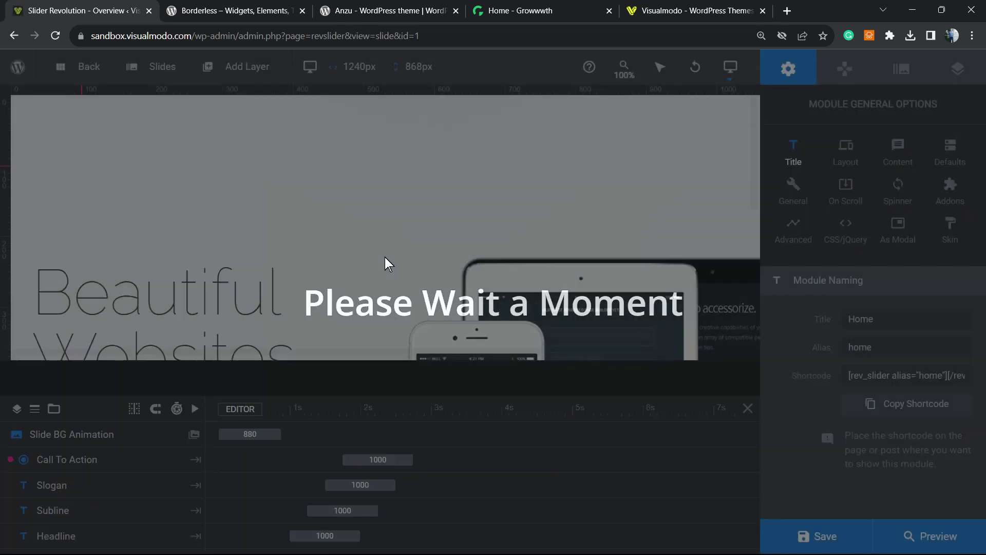
- Delete the BUY PEAK NOW button layer from the Intro slide
scroll(251, 234, "down", 5)
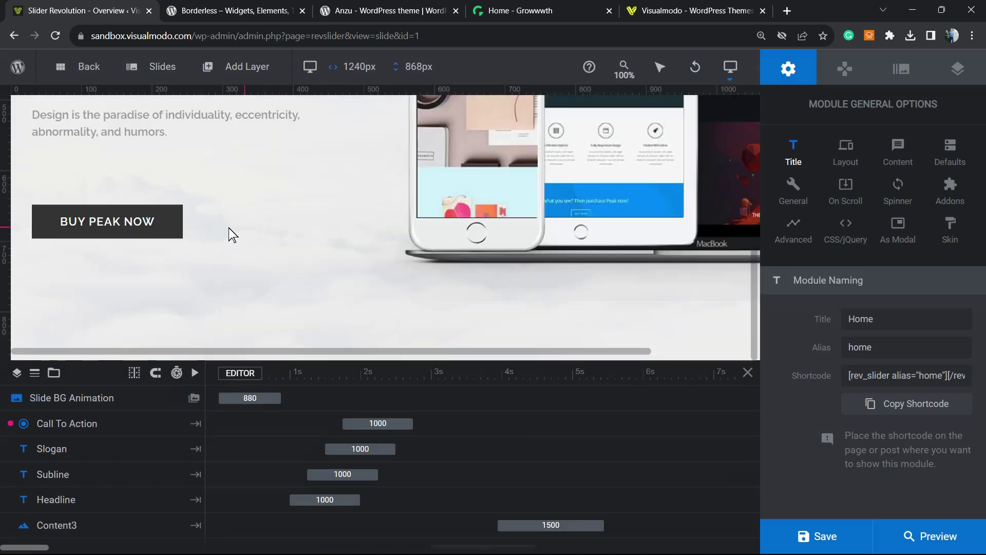
left_click(171, 227)
key("Delete")
scroll(230, 230, "up", 3)
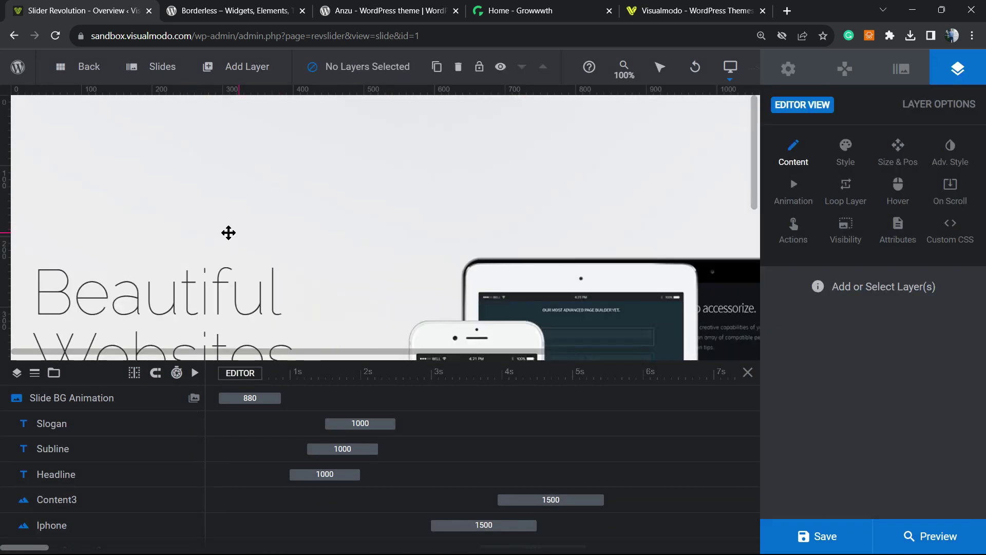
scroll(227, 231, "down", 3)
scroll(228, 231, "up", 3)
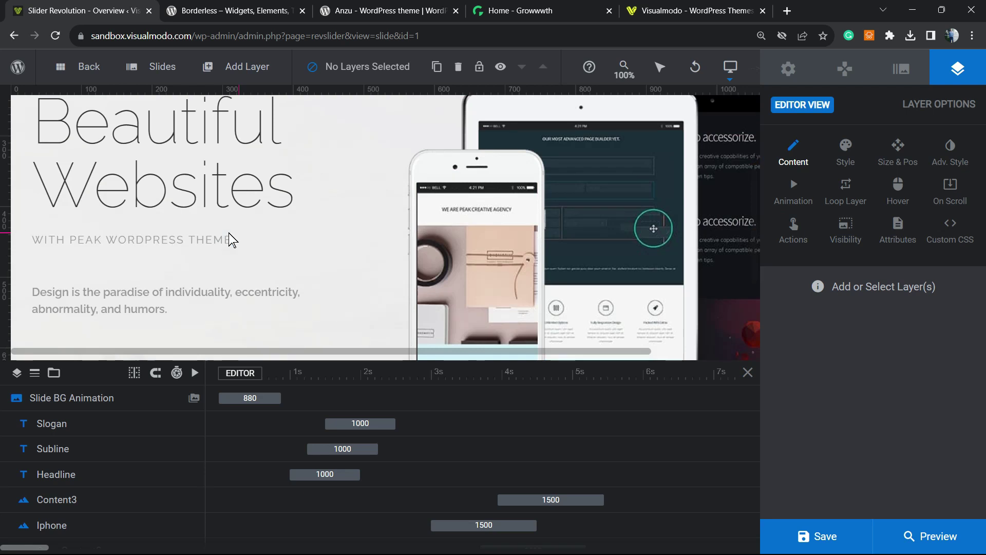
scroll(229, 234, "down", 3)
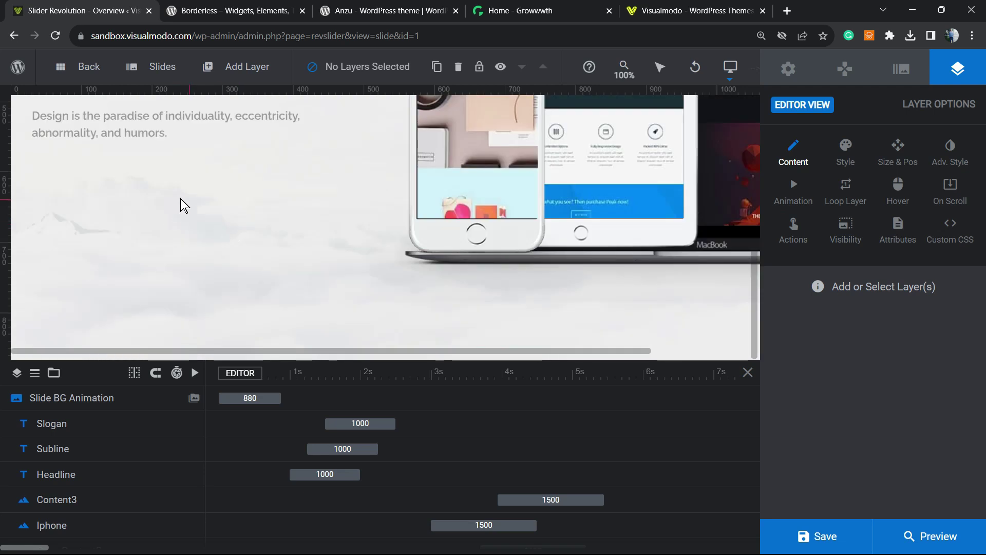
mouse_move(251, 80)
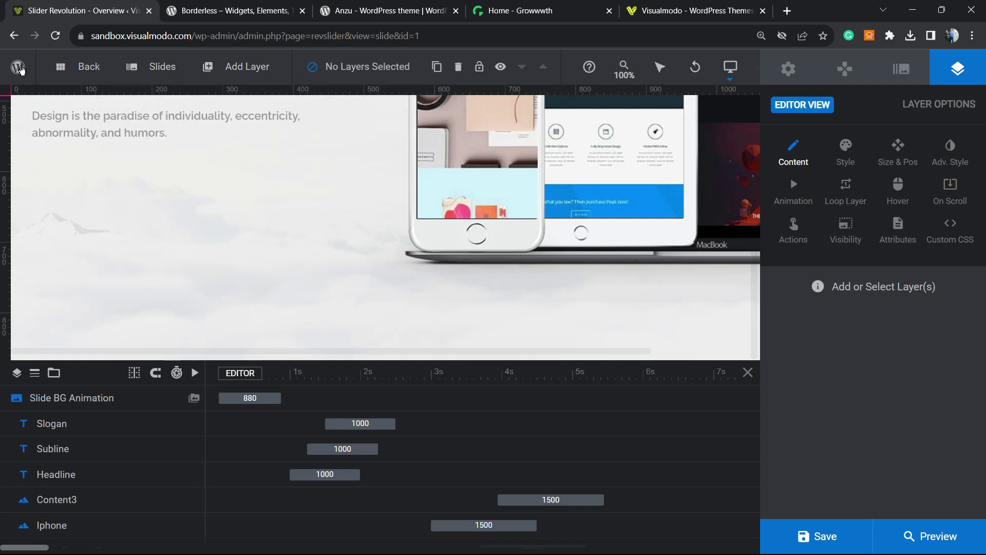
mouse_move(140, 76)
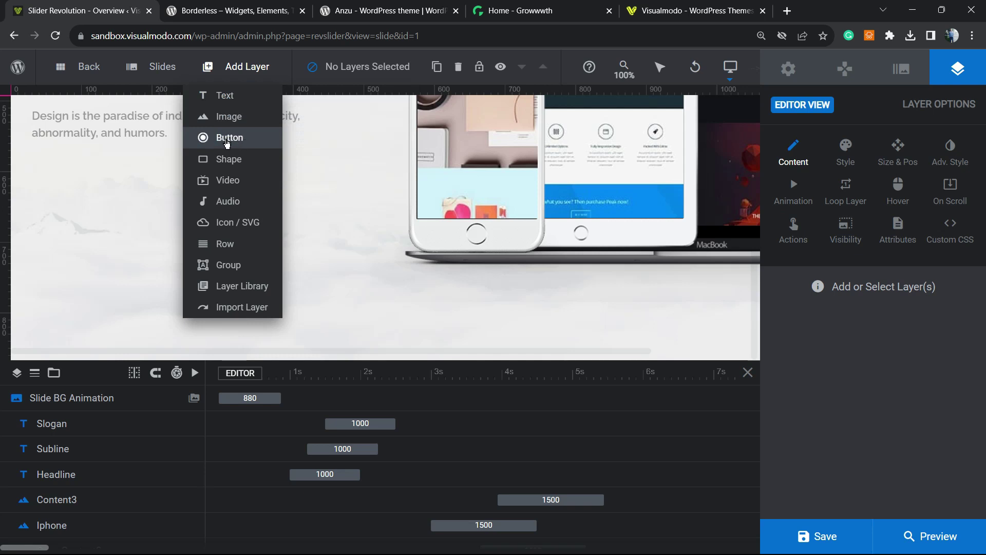
- Add a button layer using the purple Click Here preset and drag it below the description text
left_click(227, 142)
left_click(229, 138)
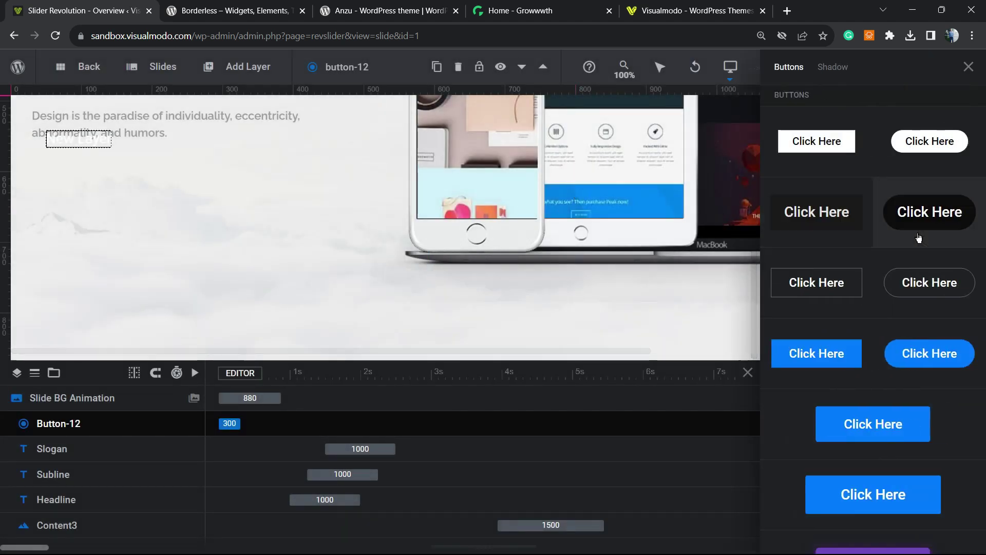
scroll(865, 237, "down", 15)
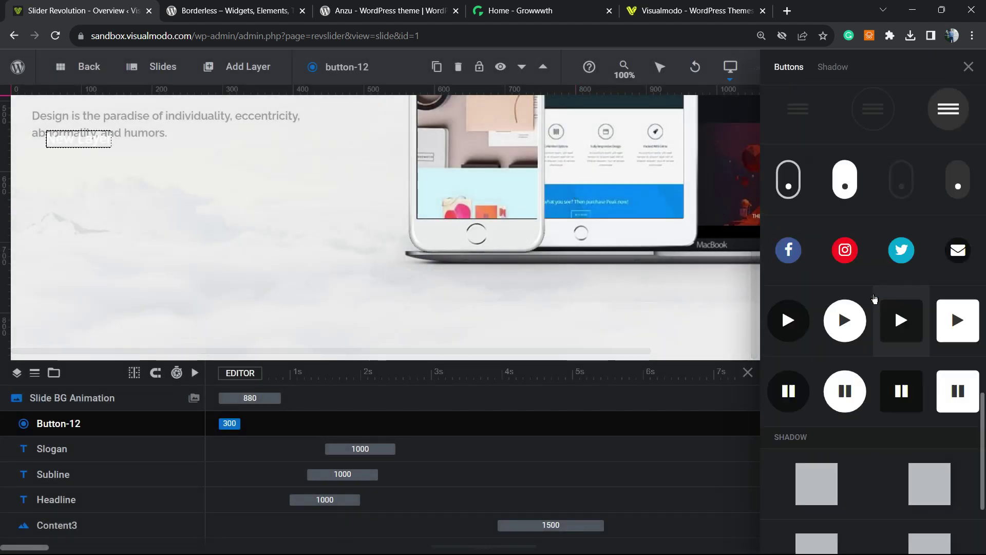
scroll(878, 355, "up", 7)
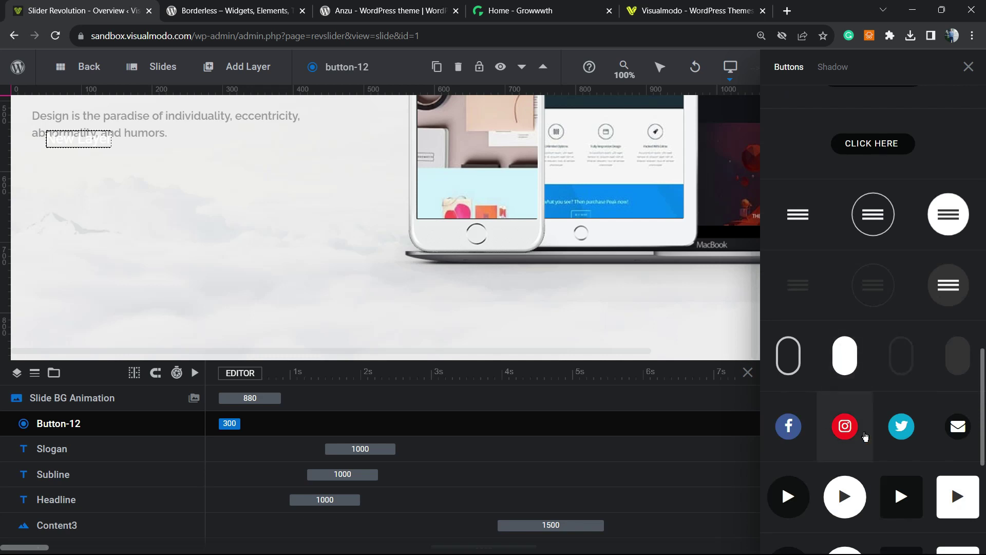
scroll(872, 365, "up", 6)
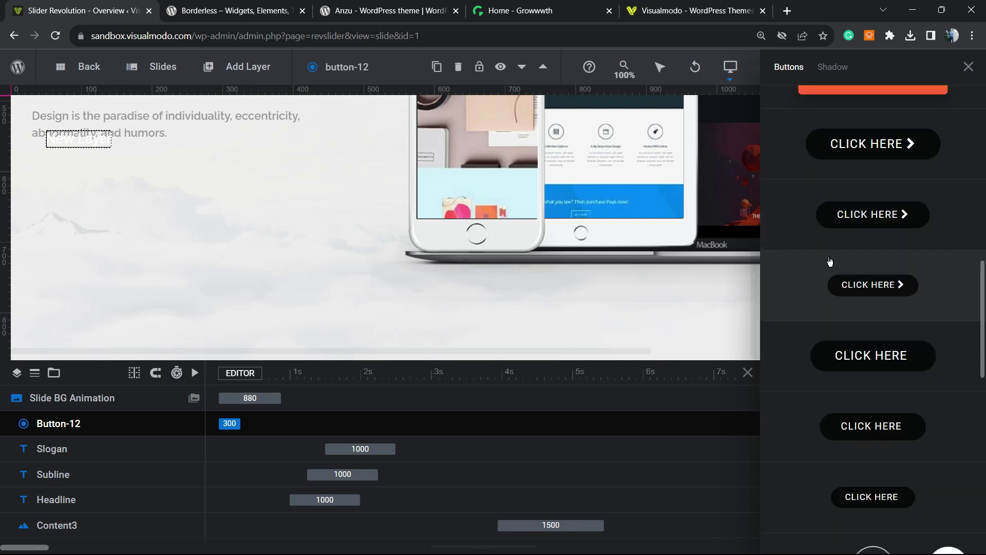
scroll(821, 285, "up", 5)
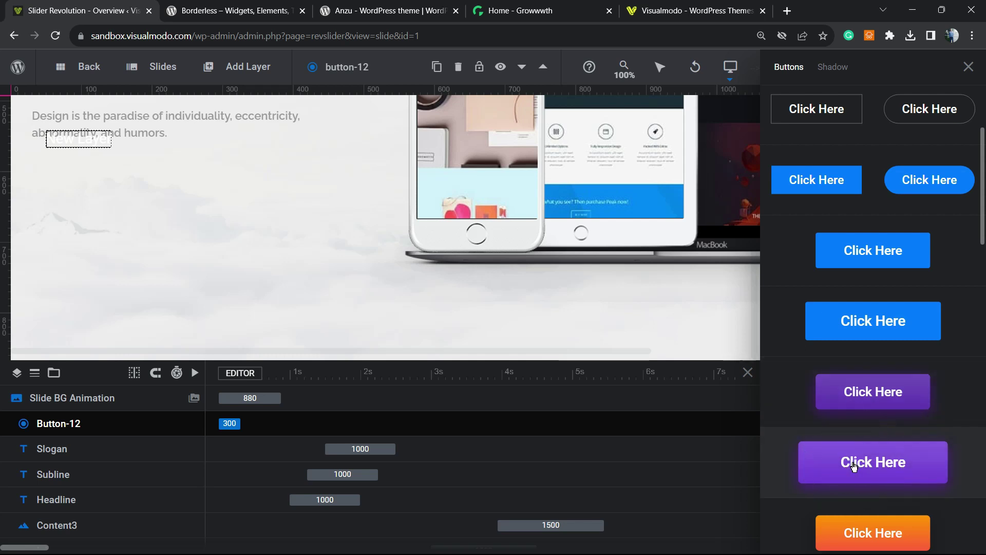
left_click(854, 466)
mouse_move(116, 172)
left_mouse_down()
mouse_move(99, 183)
mouse_move(114, 186)
mouse_move(96, 182)
mouse_move(109, 173)
mouse_move(109, 186)
left_mouse_up()
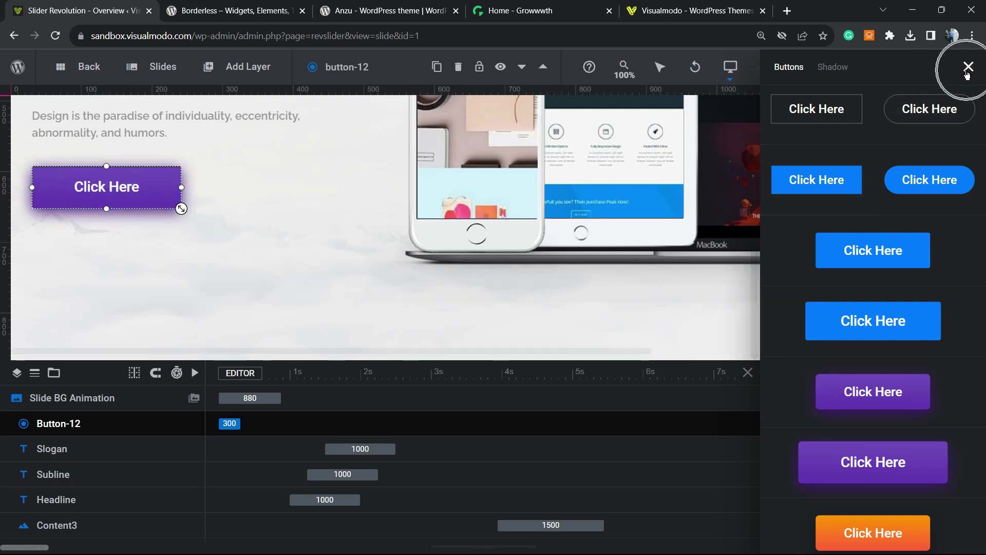
- Add an exclamation mark to the button's label so it reads 'Click Here!'
left_click(968, 68)
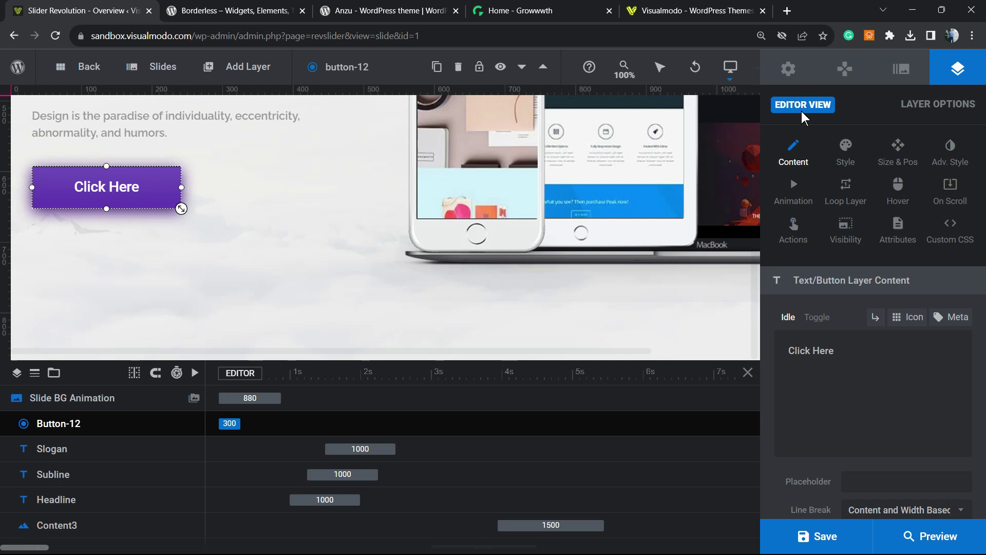
triple_click(869, 354)
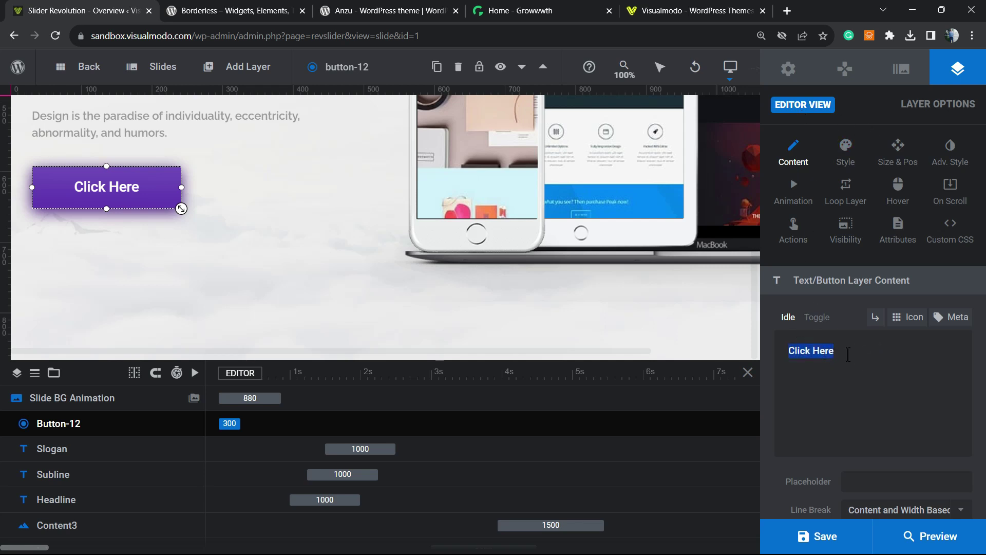
left_click(848, 354)
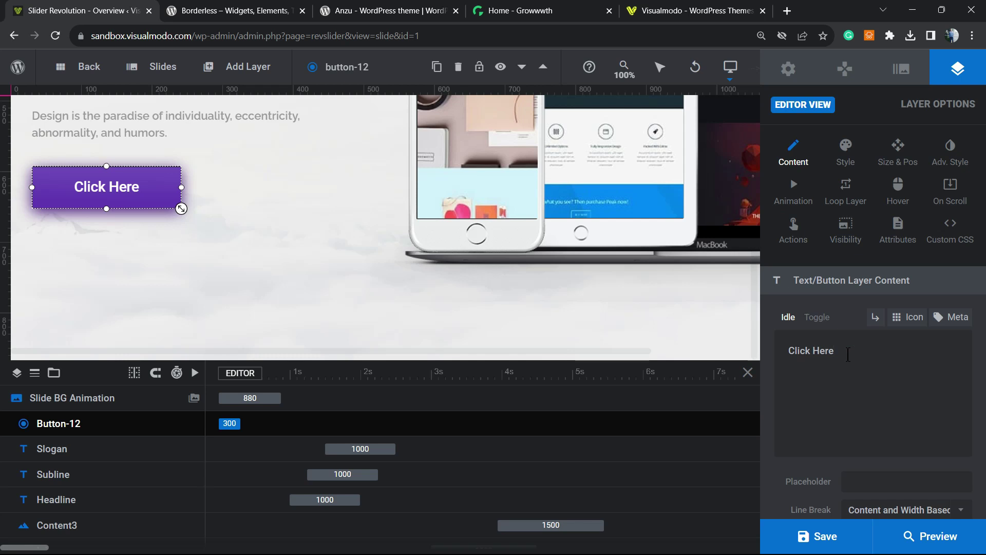
type("!")
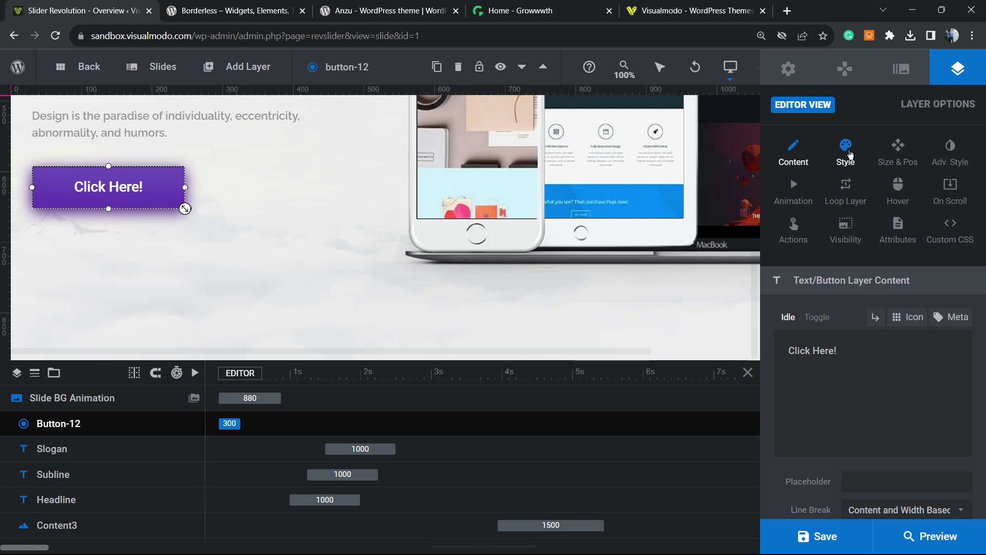
- Open the button's Style settings and look over its background gradient colours
left_click(845, 154)
scroll(853, 318, "down", 6)
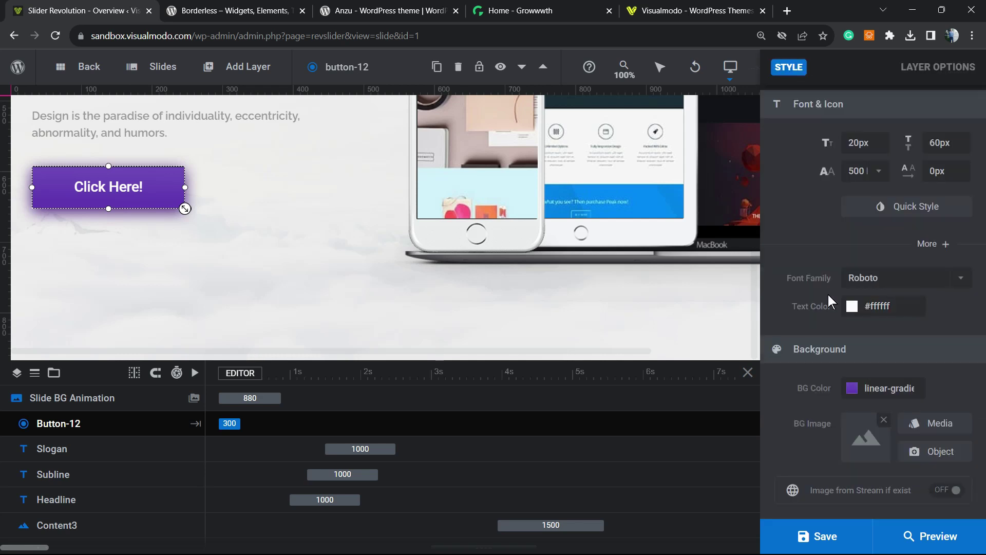
left_click(902, 214)
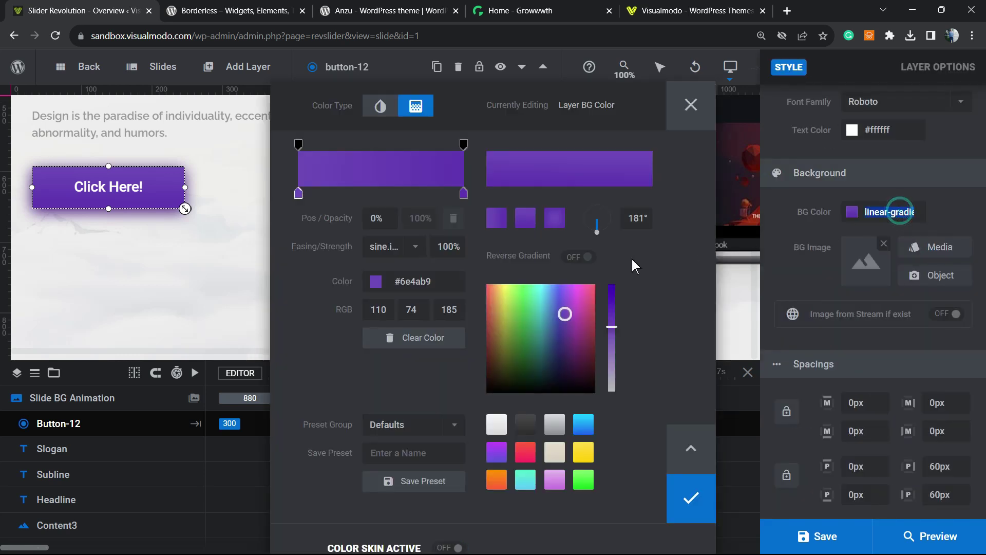
left_click(929, 225)
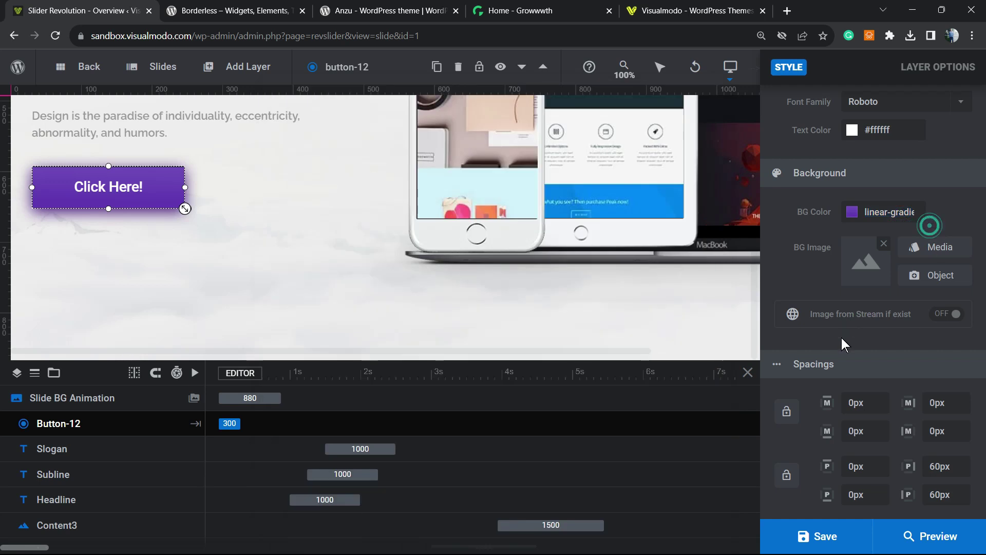
scroll(841, 338, "up", 6)
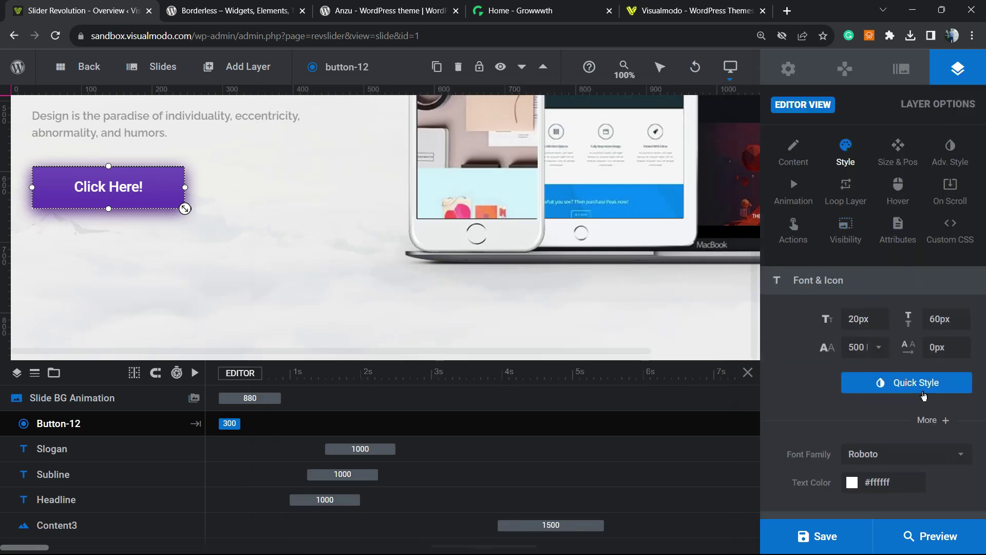
- Set the button text's Font Family to Palatino Linotype, leaving italic off
left_click(944, 422)
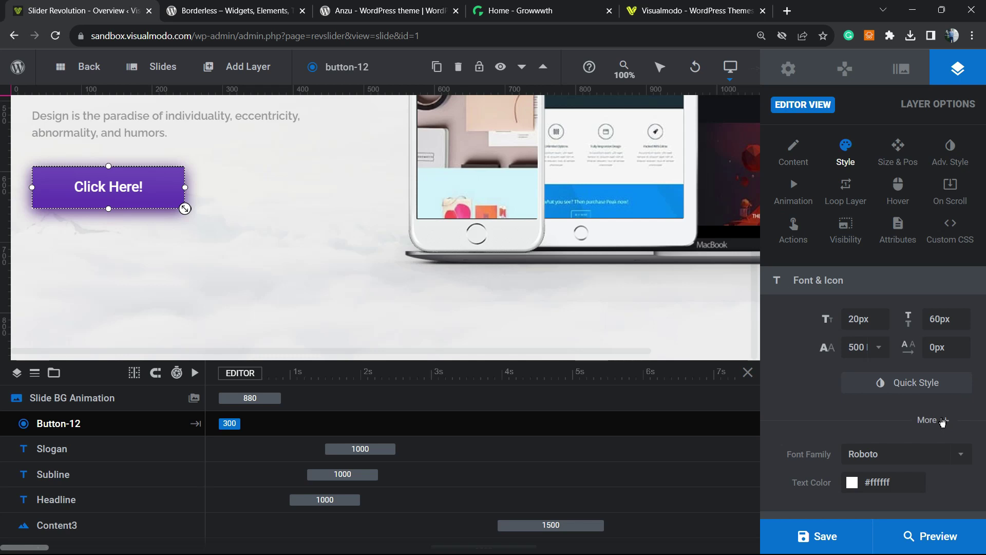
left_click(943, 421)
scroll(942, 417, "down", 3)
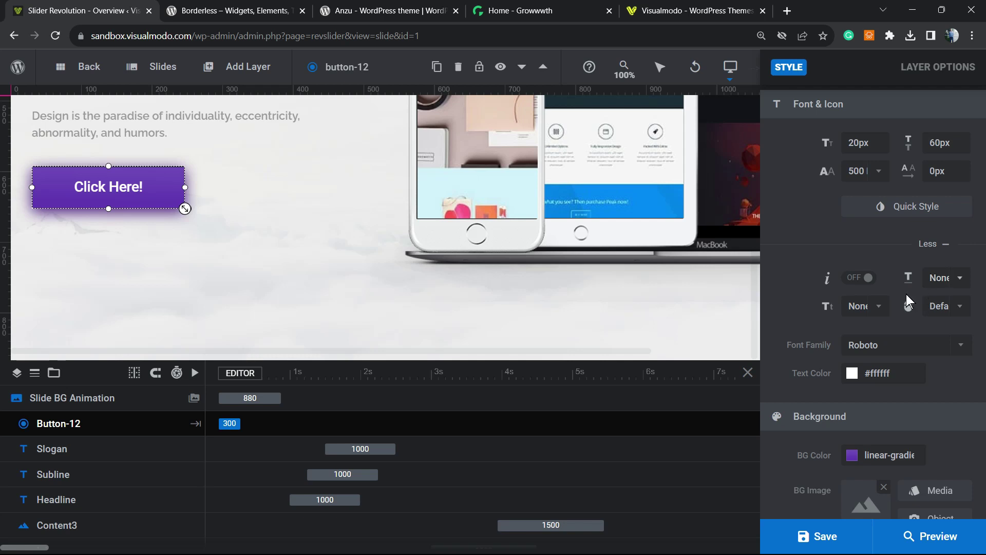
left_click(861, 278)
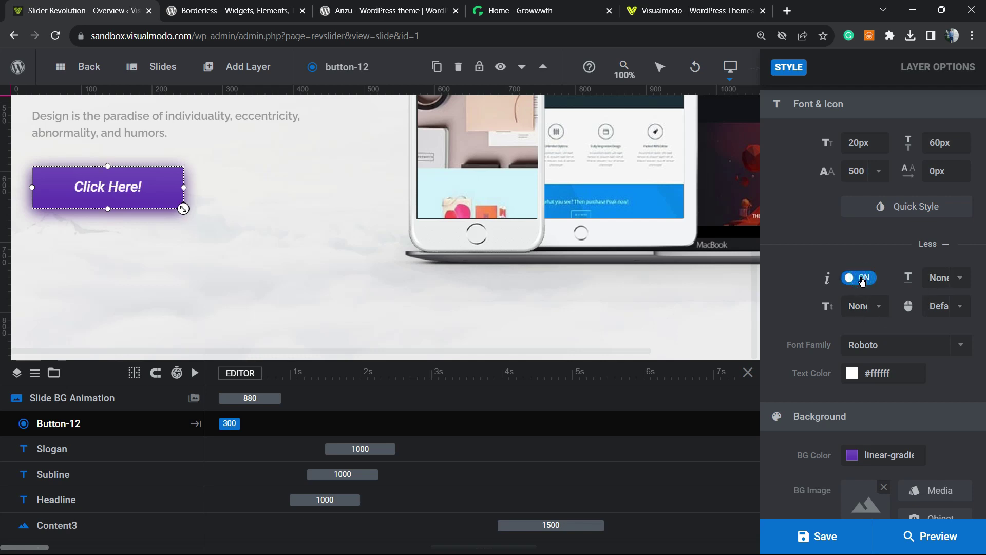
left_click(861, 278)
left_click(879, 351)
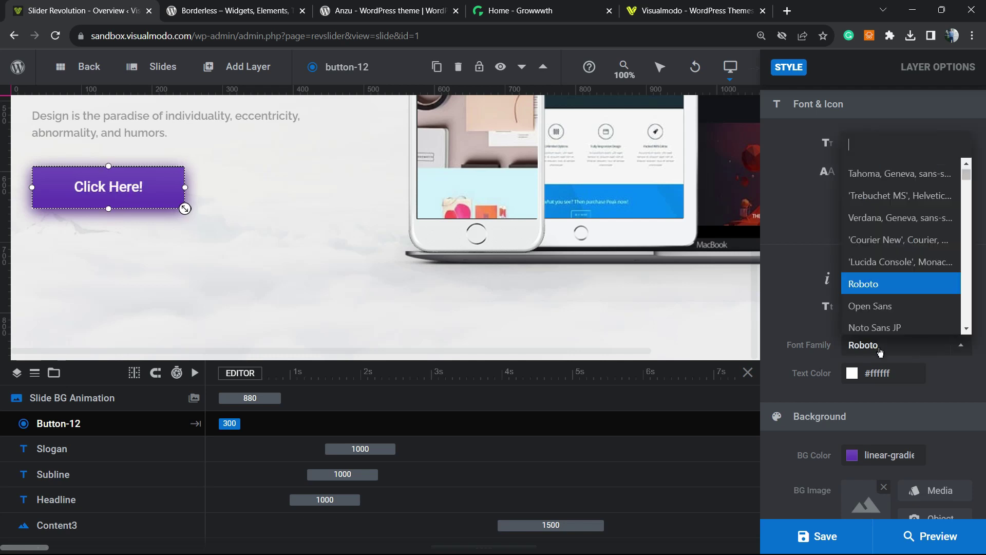
scroll(893, 221, "up", 3)
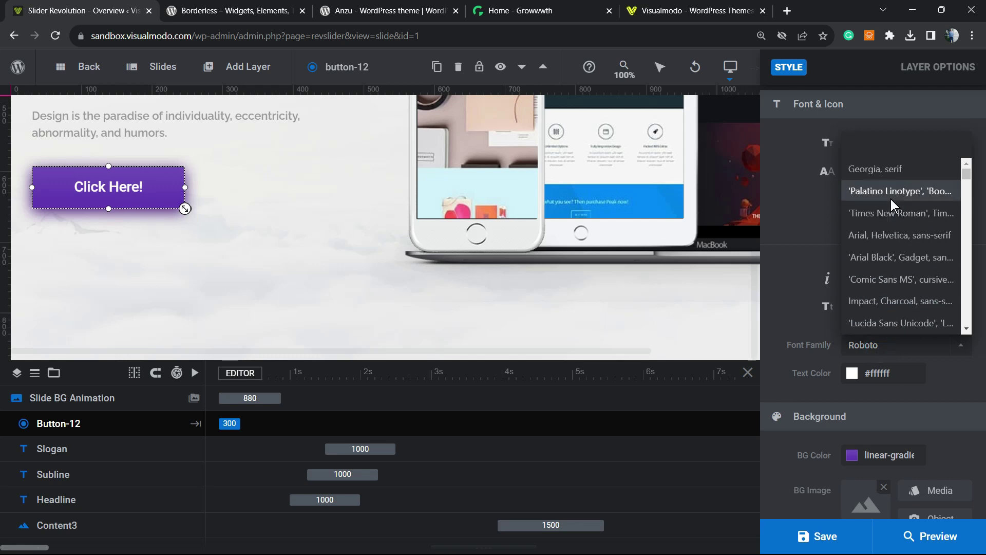
left_click(891, 198)
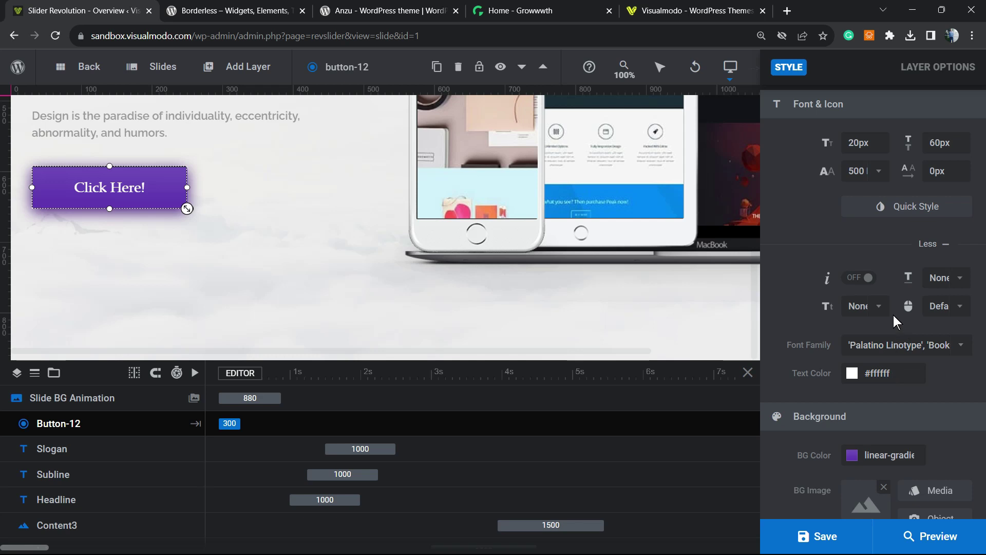
scroll(893, 316, "up", 3)
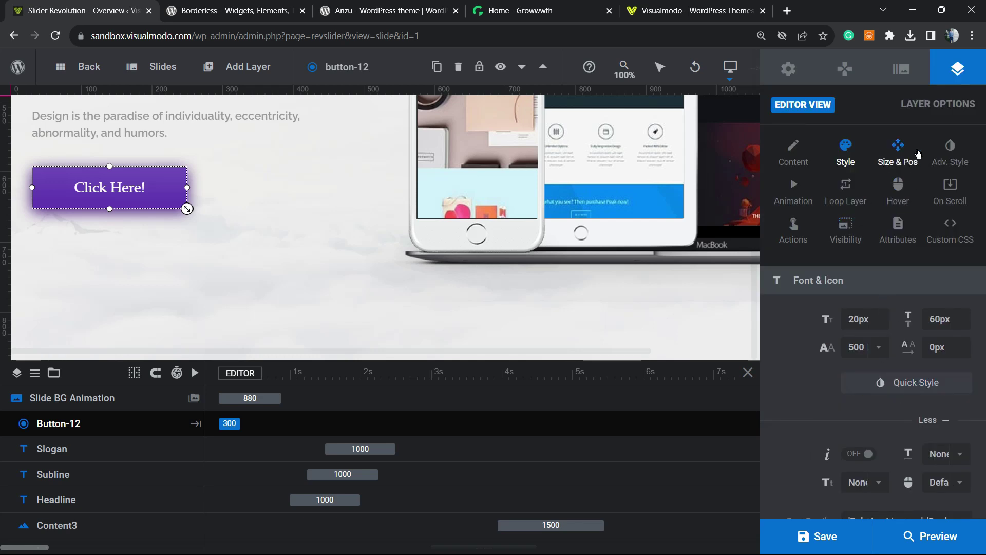
left_click(915, 147)
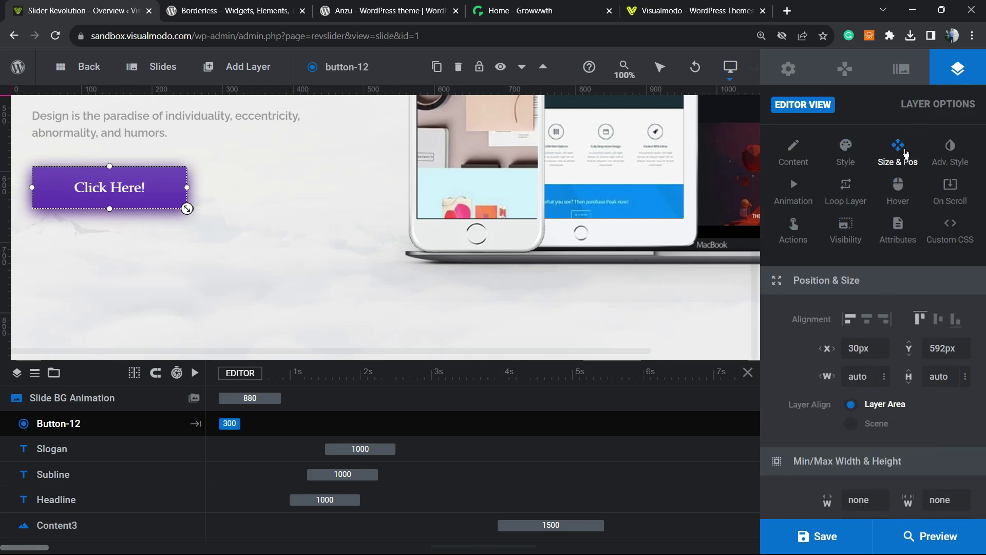
- Review the button's Adv. Style, Animation, Hover and On Scroll parallax settings
left_click(950, 152)
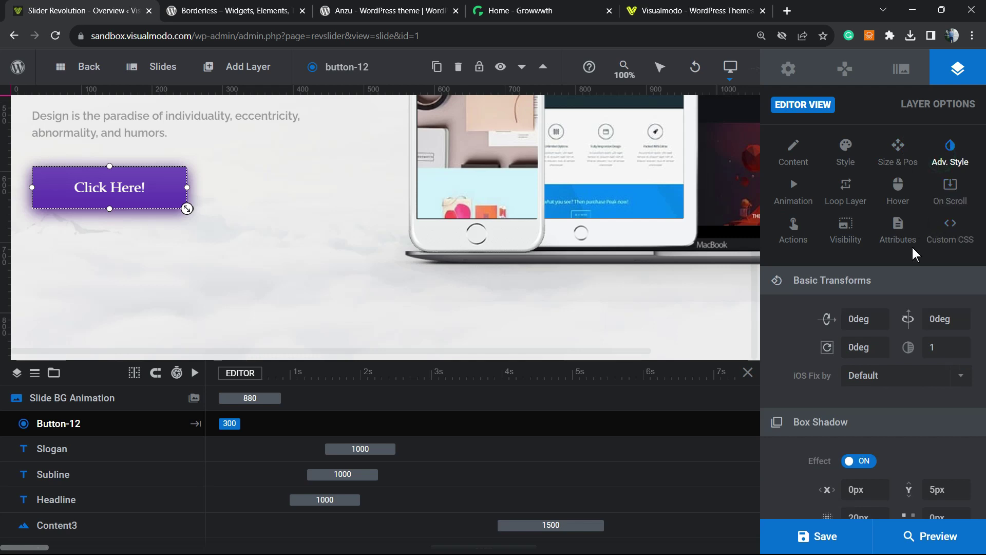
left_click(783, 195)
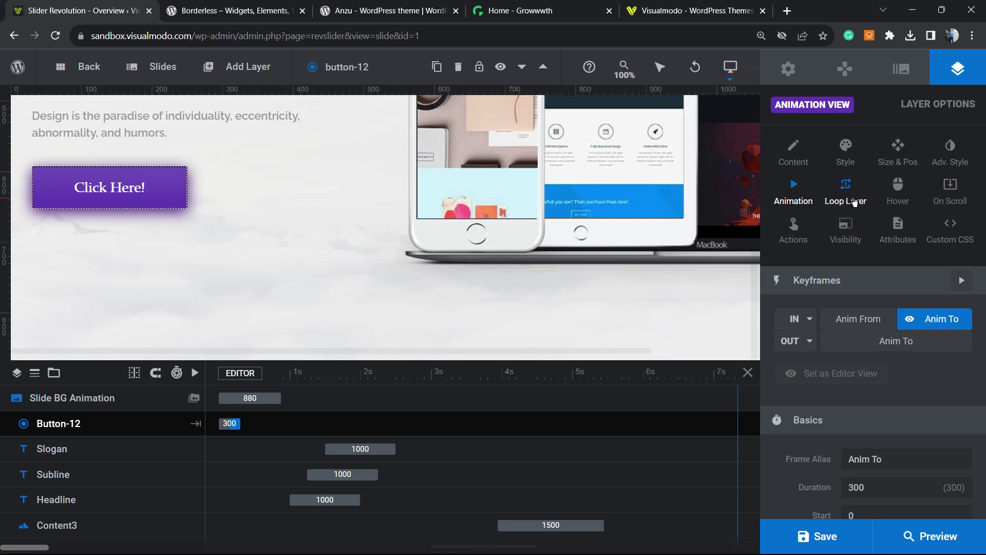
left_click(898, 184)
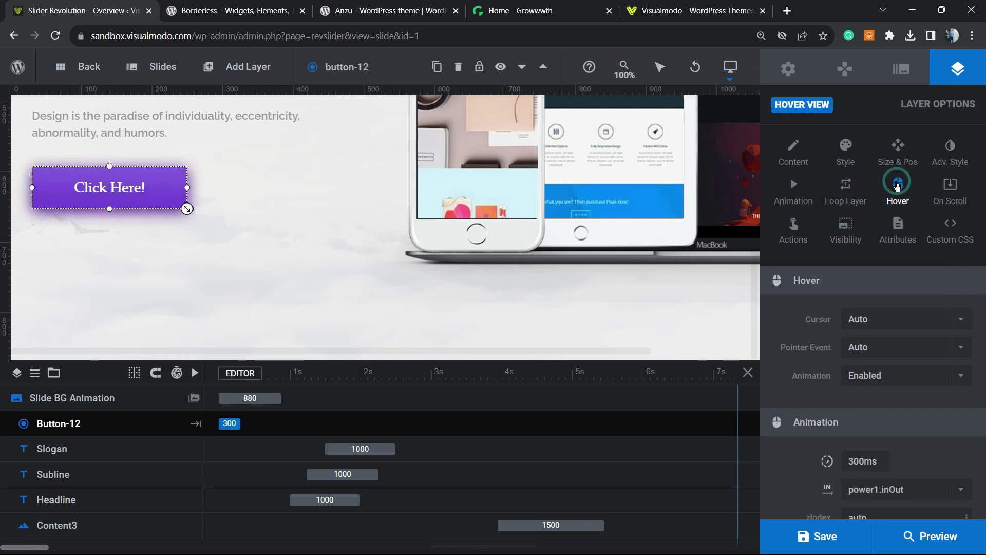
left_click(951, 192)
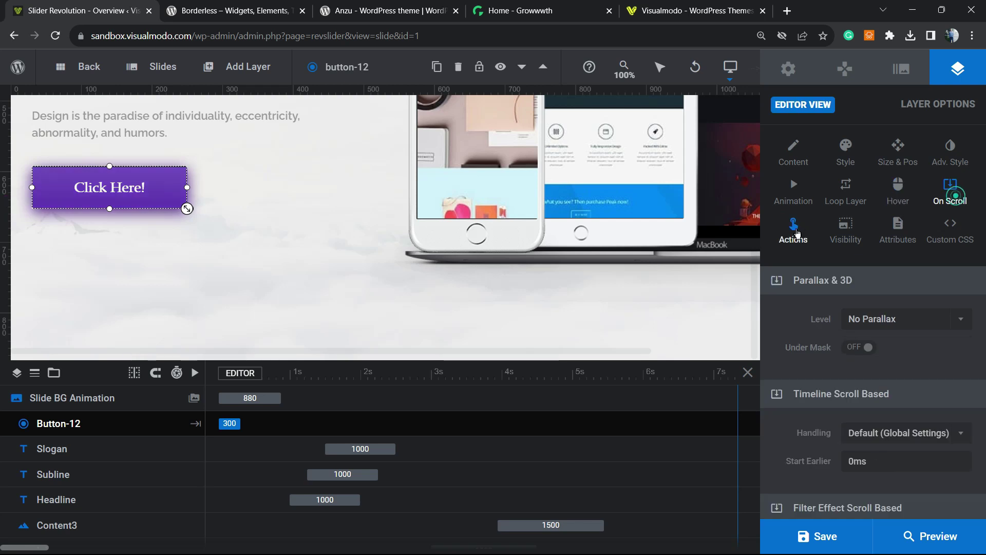
left_click(796, 231)
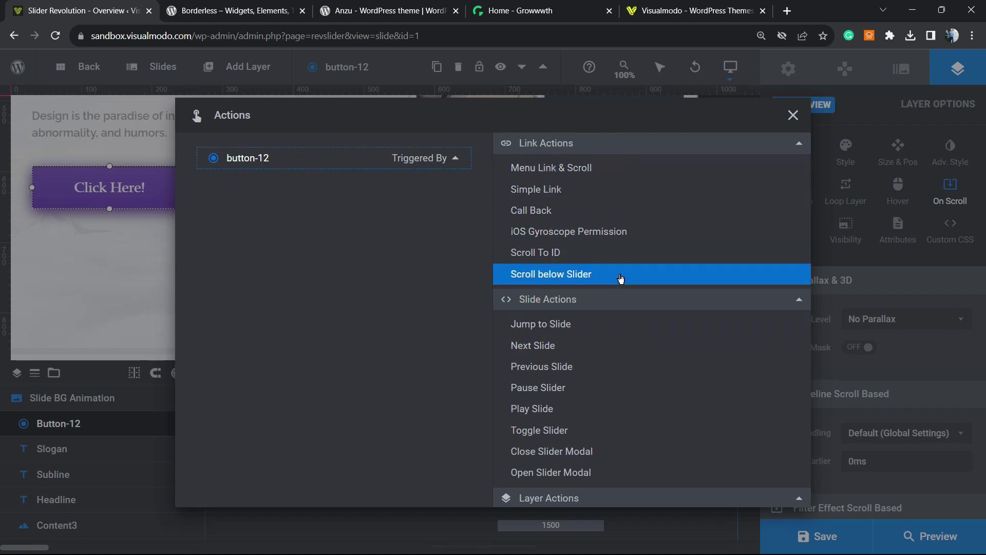
- Give the button a Click-triggered Simple Link action and close the Actions dialog
left_click(604, 195)
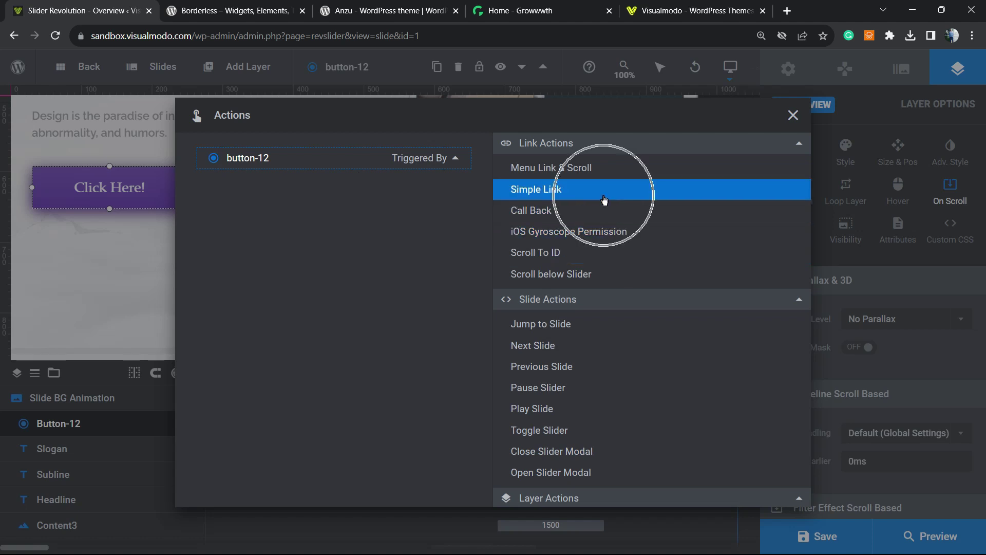
left_click(546, 197)
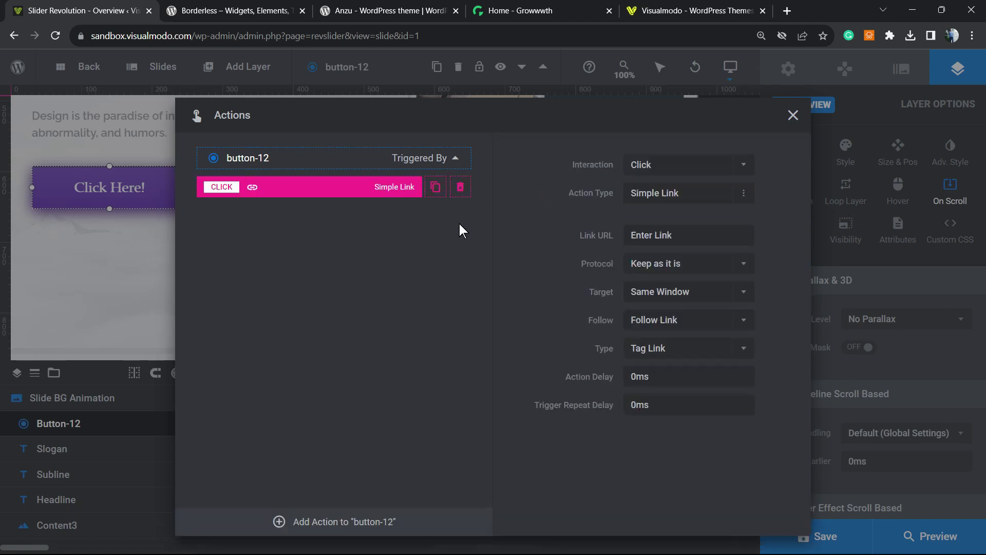
left_click(670, 196)
left_click(582, 193)
left_click(691, 233)
left_click(787, 120)
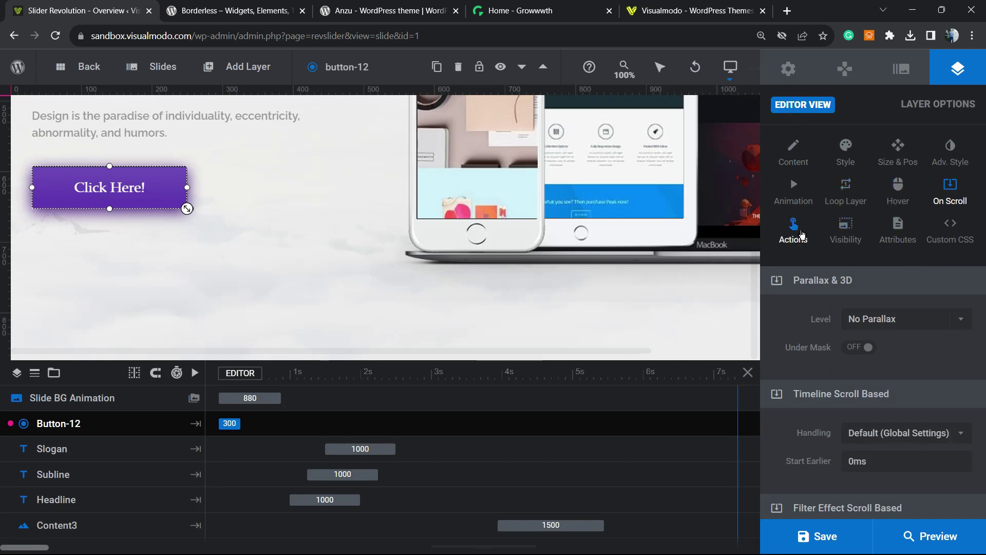
- Check the button's device visibility and text content, then return to its Style settings
left_click(842, 240)
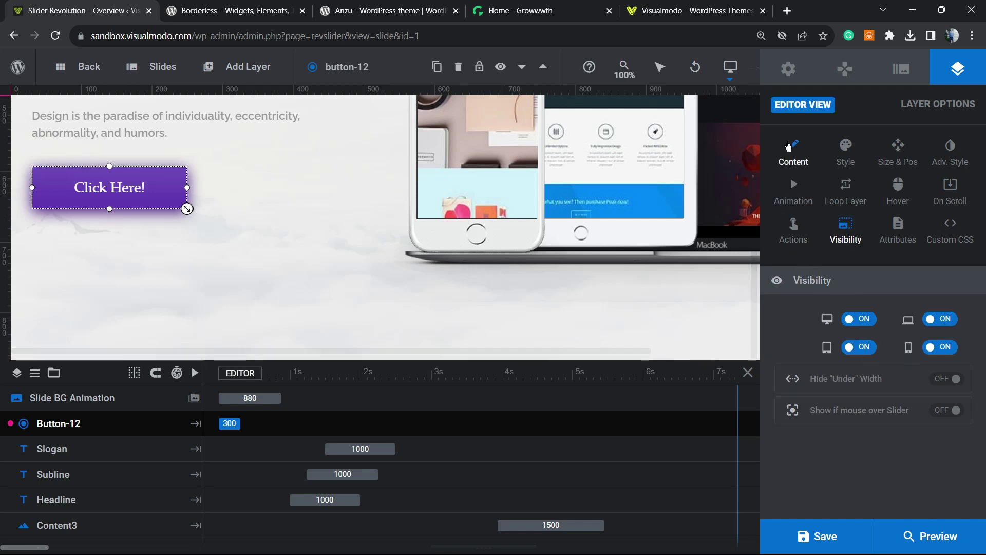
left_click(789, 148)
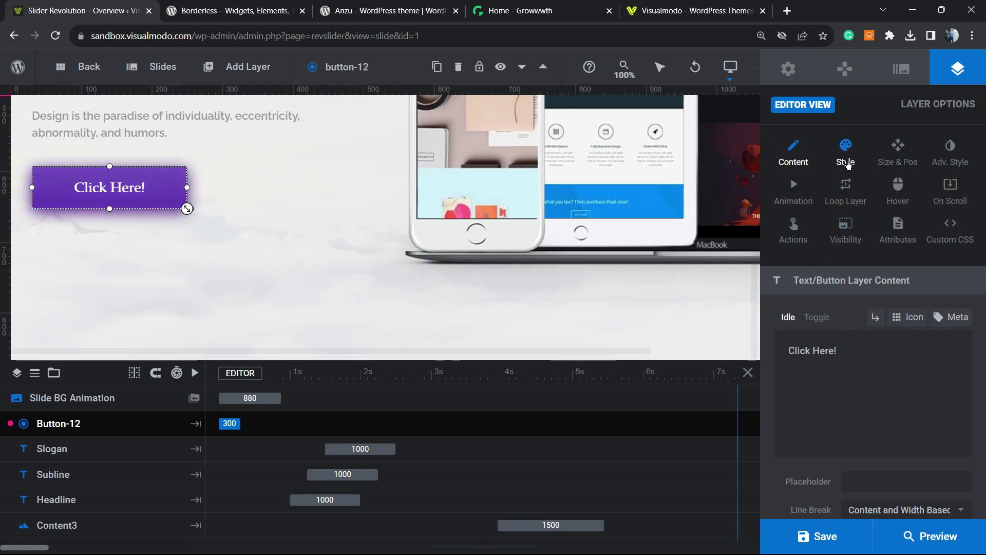
left_click(846, 154)
scroll(892, 315, "down", 7)
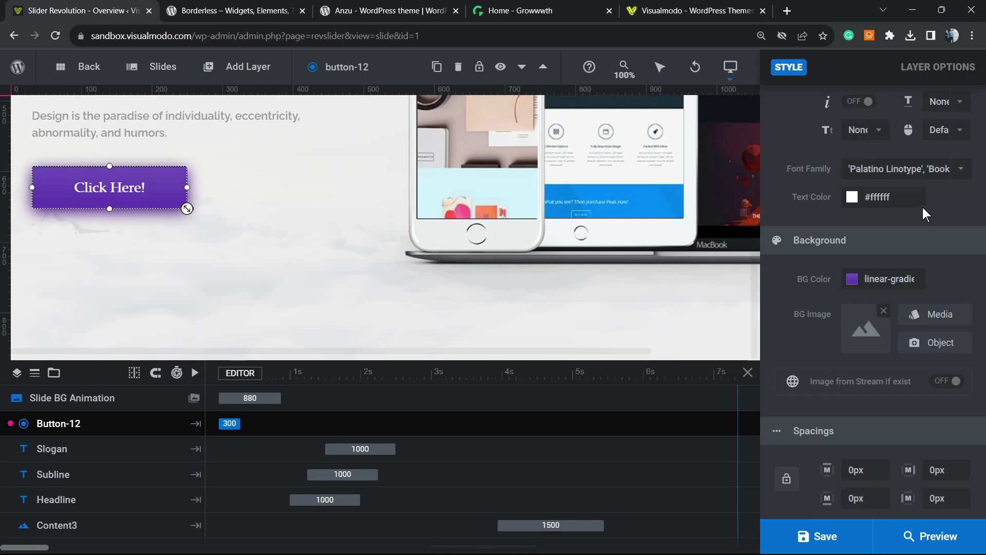
scroll(952, 221, "up", 4)
- Collapse the extra font options and review the white Palatino text, purple gradient and 5px radius
left_click(945, 245)
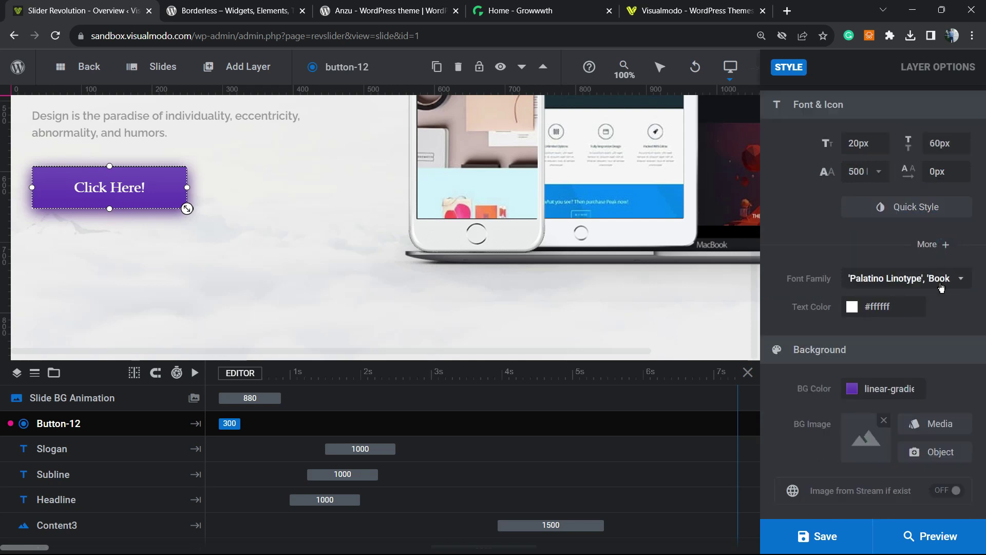
scroll(938, 282, "down", 6)
scroll(941, 291, "down", 1)
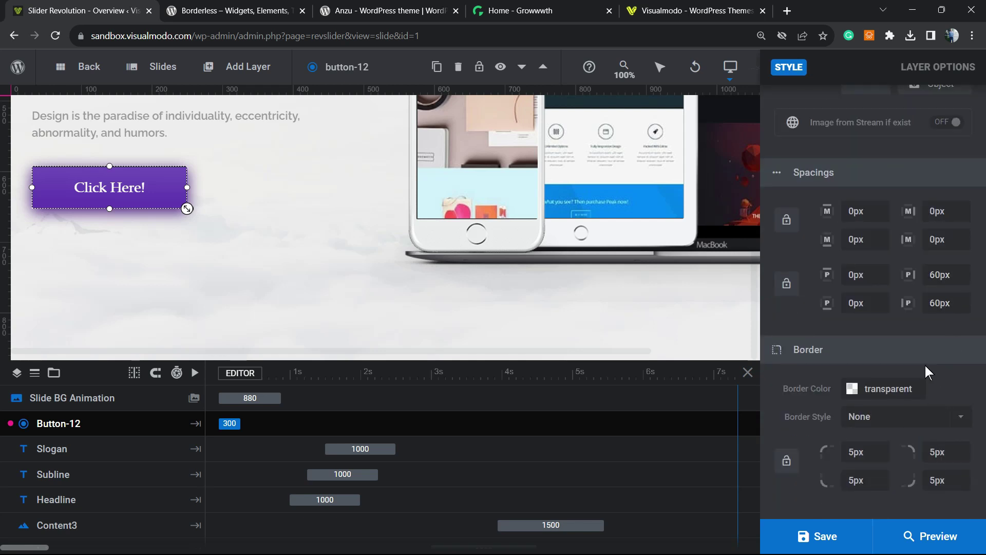
scroll(915, 355, "up", 10)
scroll(915, 393, "down", 4)
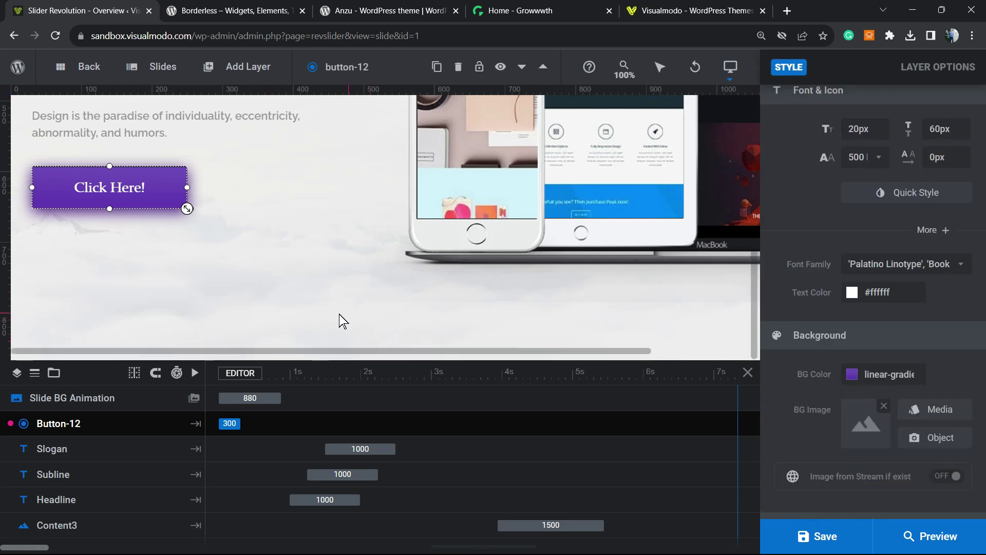
scroll(341, 318, "up", 3)
scroll(379, 338, "down", 3)
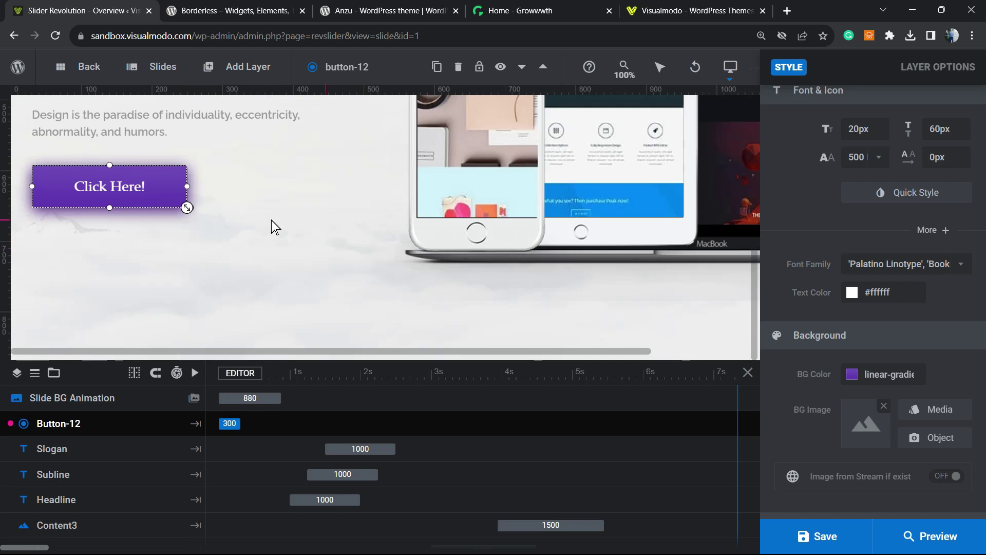
scroll(205, 226, "up", 3)
scroll(388, 209, "down", 3)
scroll(883, 385, "down", 5)
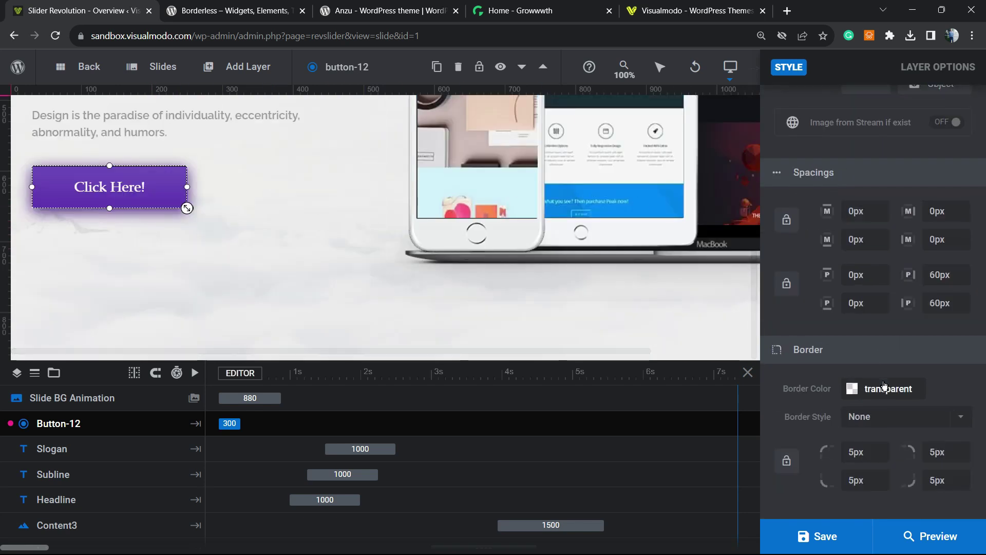
scroll(879, 334, "up", 5)
- Look over the Borderless plugin and Anzu theme pages on WordPress.org, highlighting their names
mouse_move(200, 81)
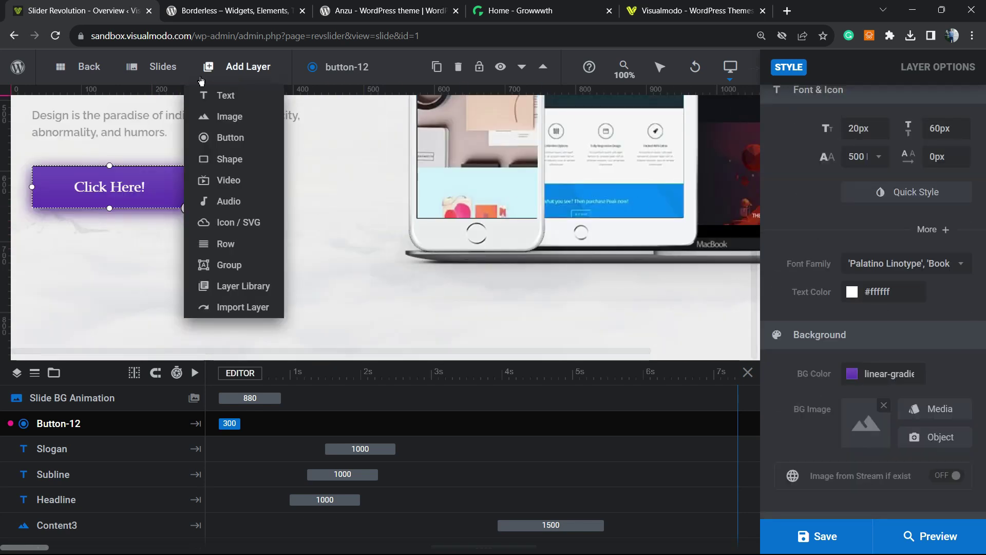
left_click(231, 11)
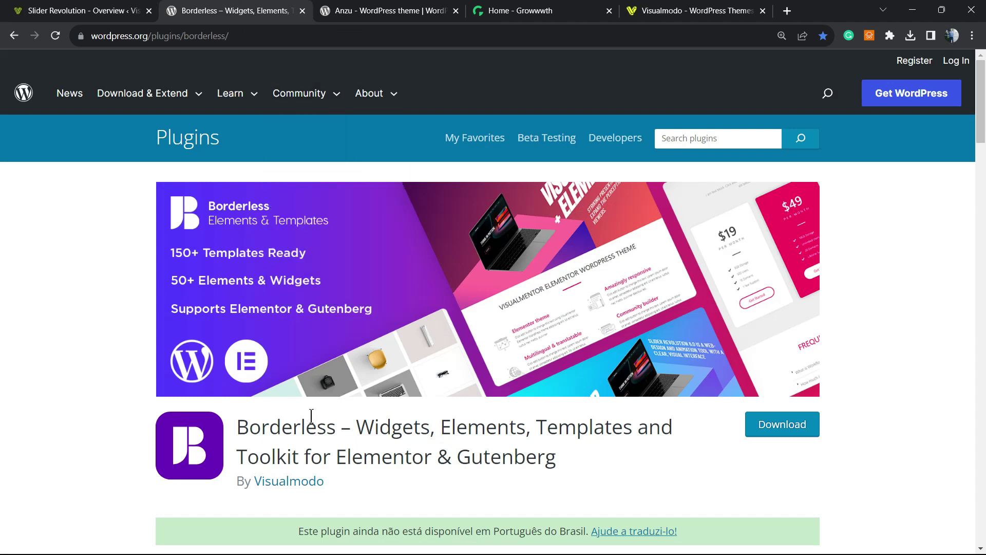
double_click(390, 425)
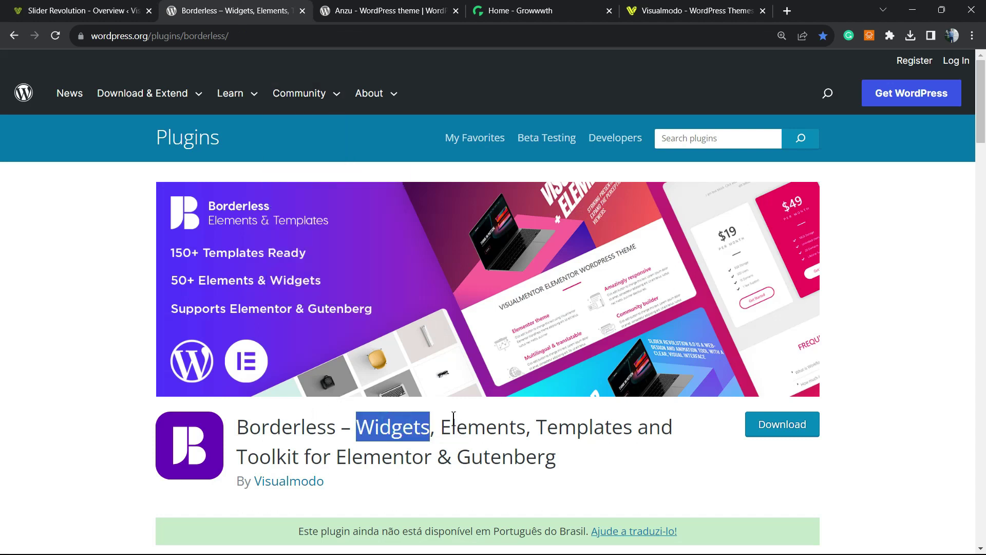
scroll(454, 417, "down", 2)
scroll(430, 368, "up", 2)
left_click(380, 11)
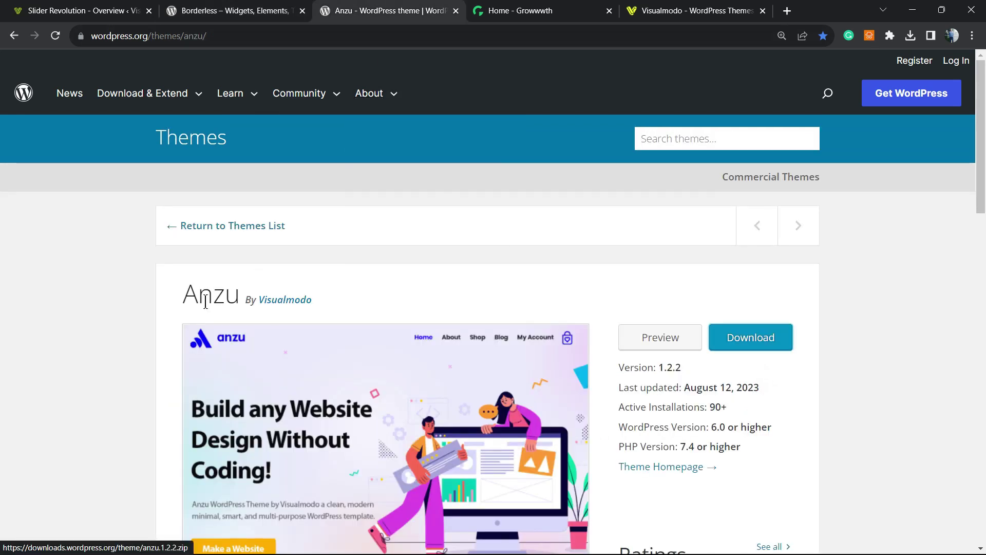
double_click(225, 294)
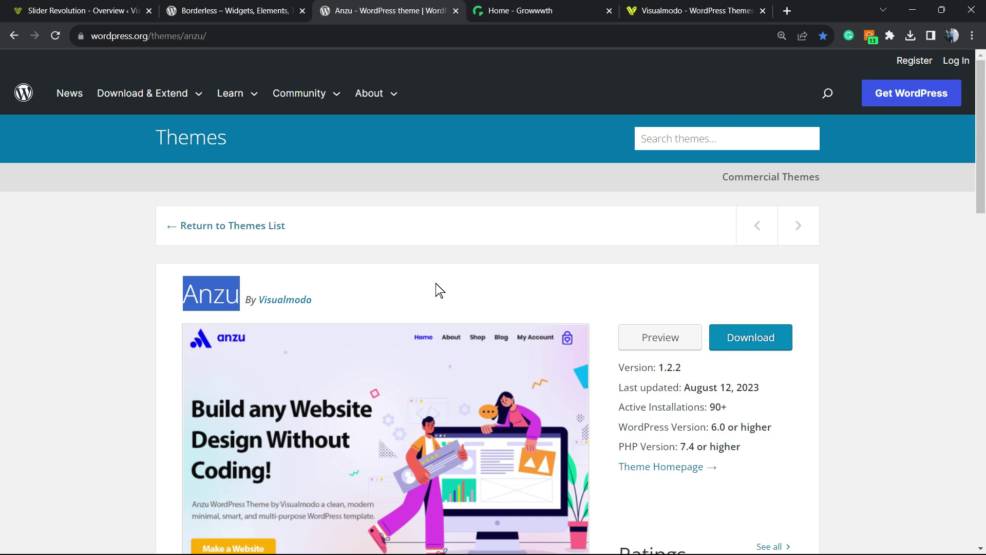
- Scroll through the Growwwth guest-posting publisher cards and back up, then switch to the Visualmodo tab
left_click(514, 11)
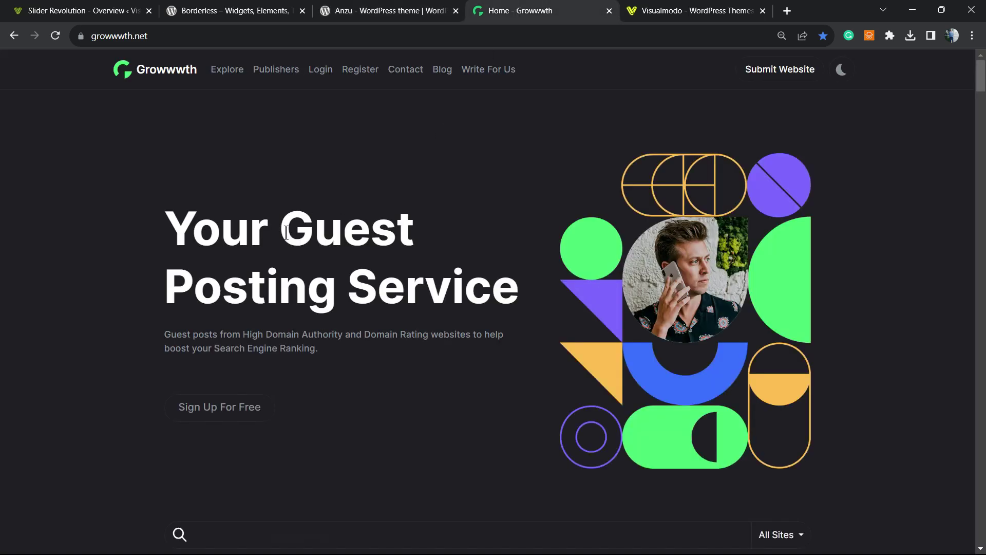
scroll(245, 240, "down", 12)
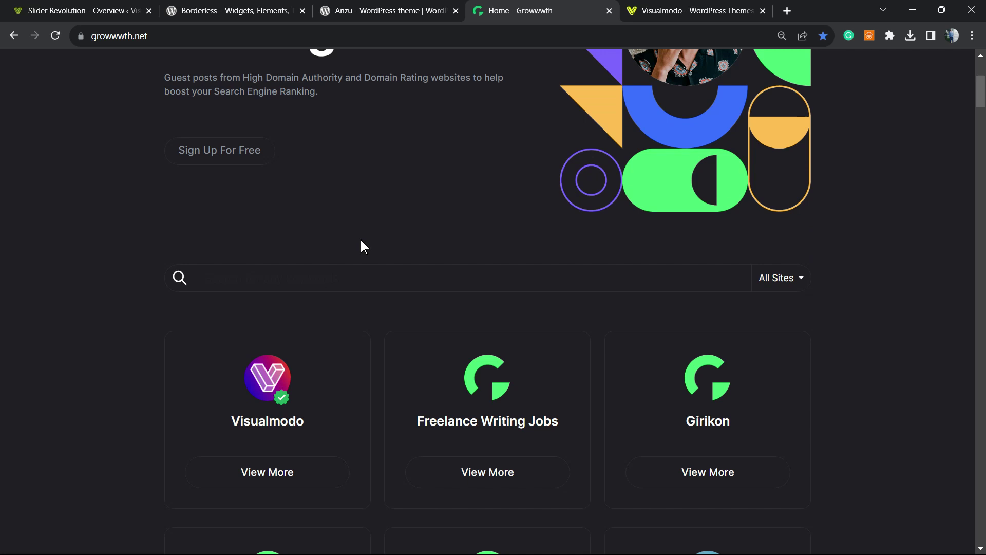
scroll(374, 251, "down", 15)
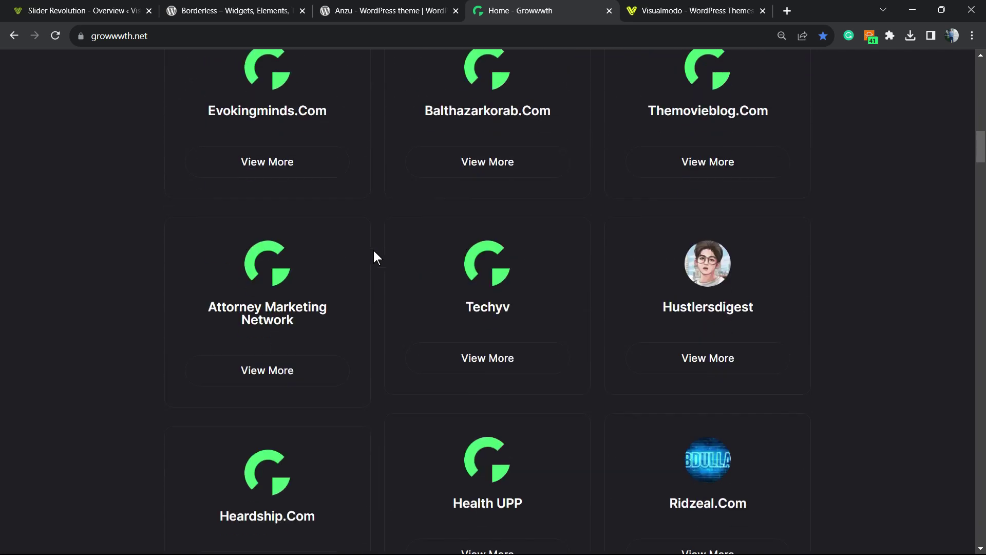
scroll(374, 252, "up", 20)
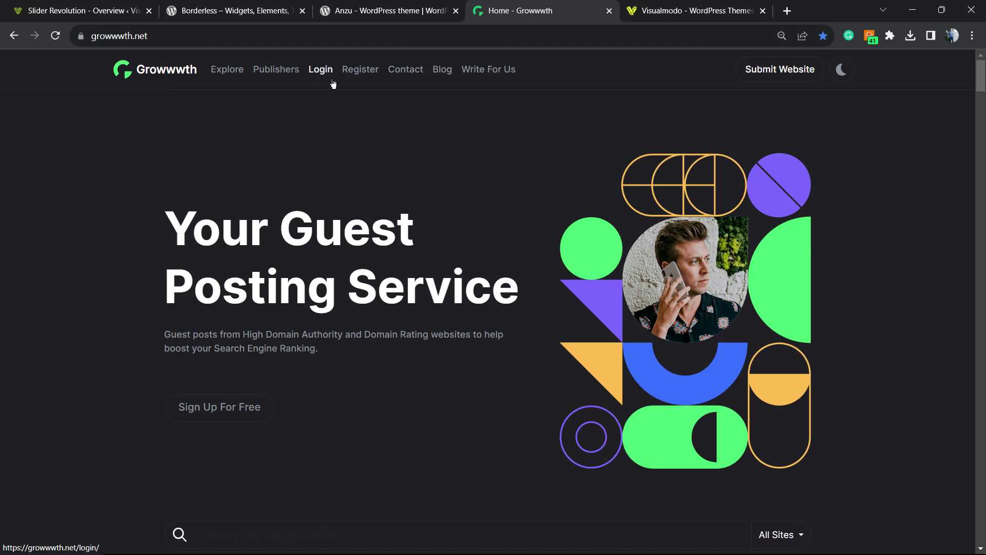
key("ctrl+Tab")
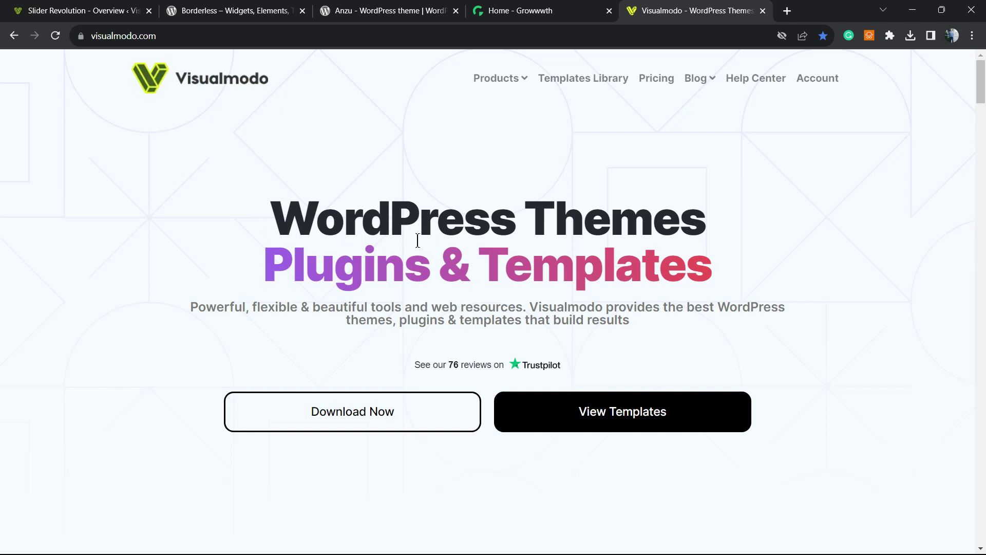
- Open Visualmodo's Templates Library and scroll past Construction 2, Psychology and Computer Shop to Taxi and Pregnancy
left_click(583, 82)
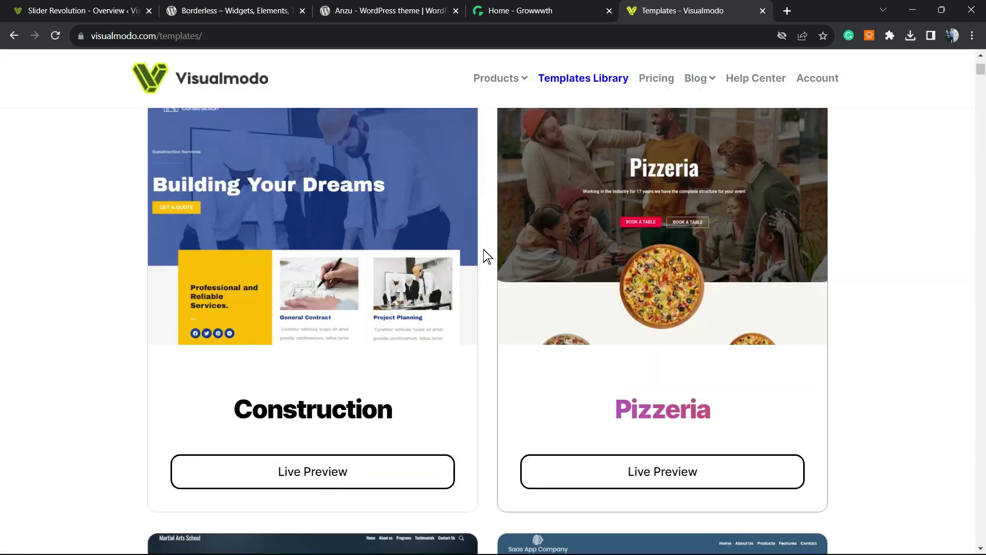
scroll(487, 257, "down", 7)
scroll(490, 254, "down", 20)
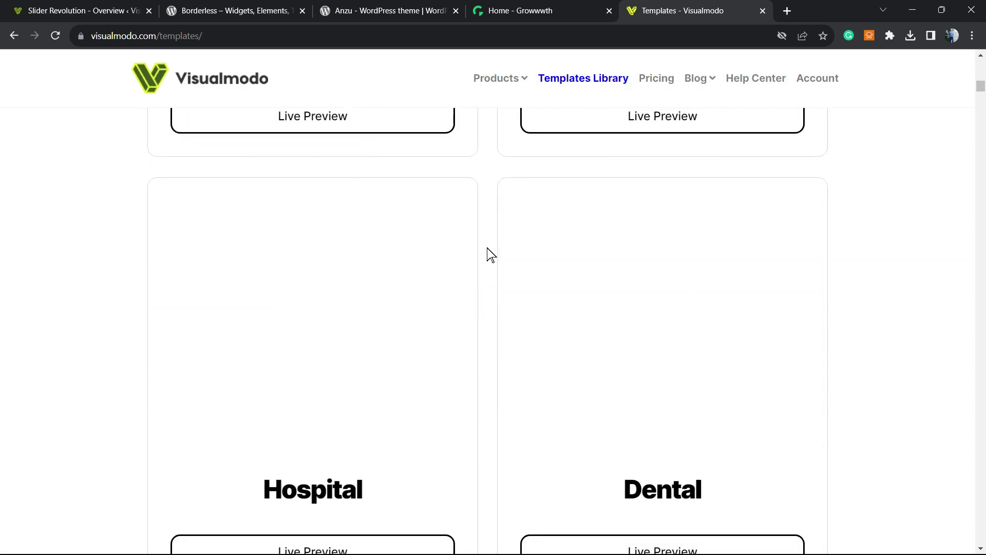
scroll(490, 254, "down", 20)
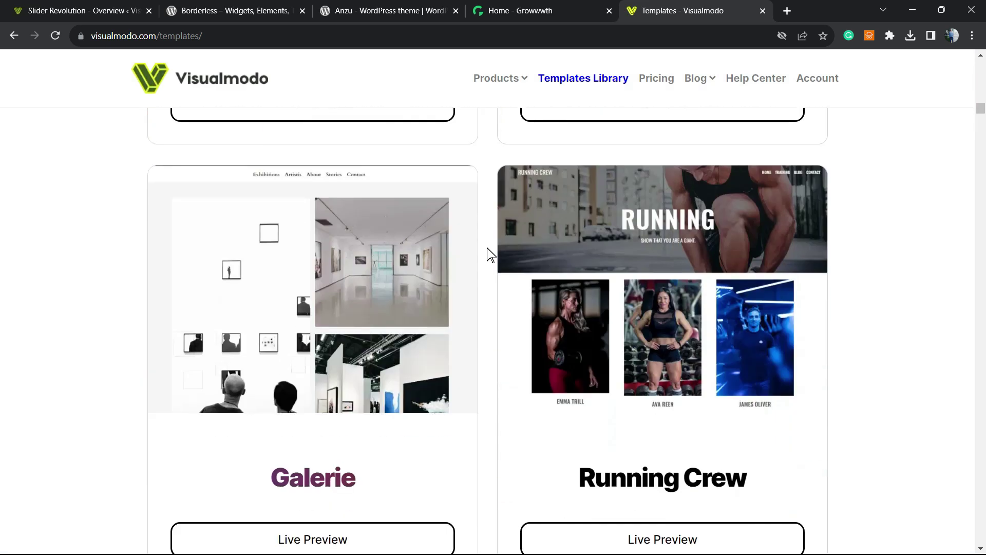
scroll(489, 254, "down", 20)
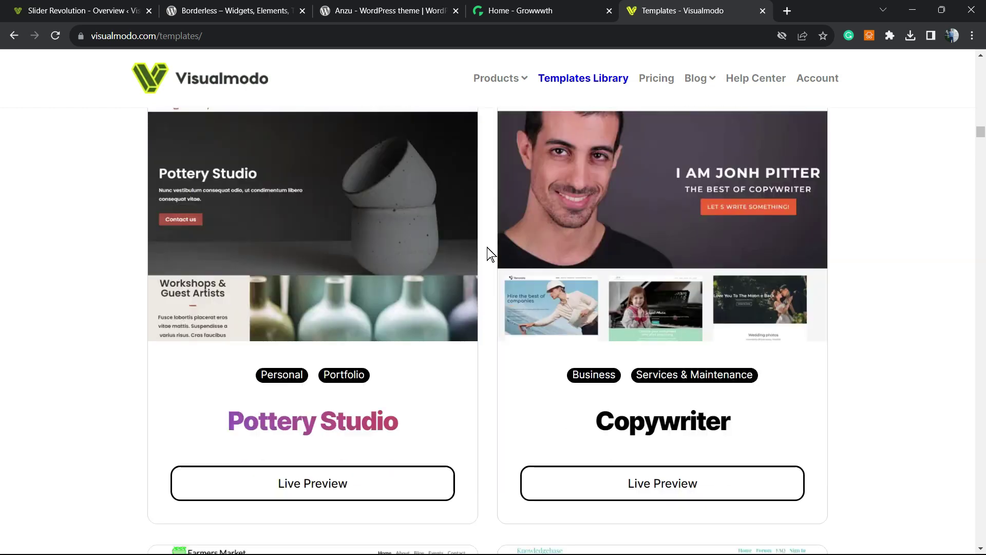
scroll(497, 257, "down", 20)
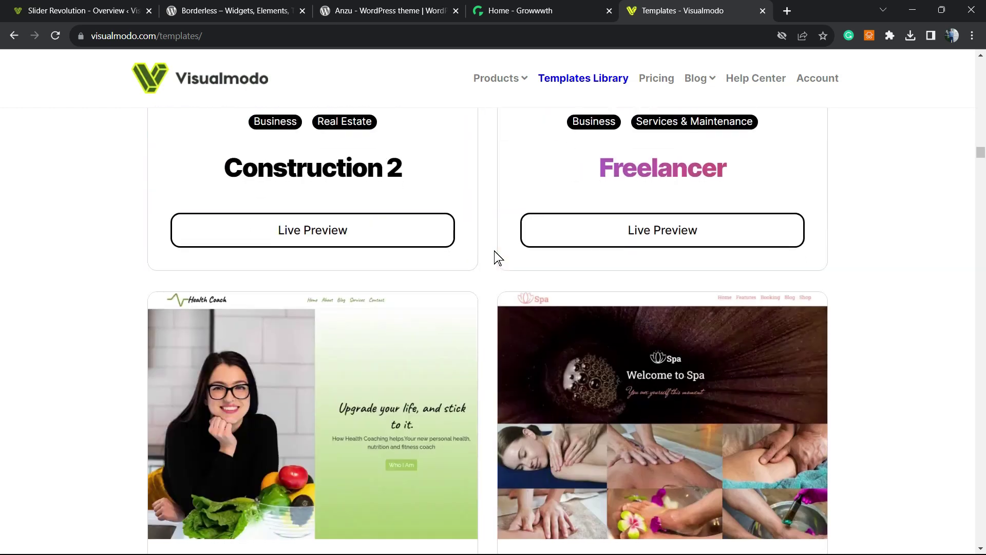
scroll(497, 257, "down", 20)
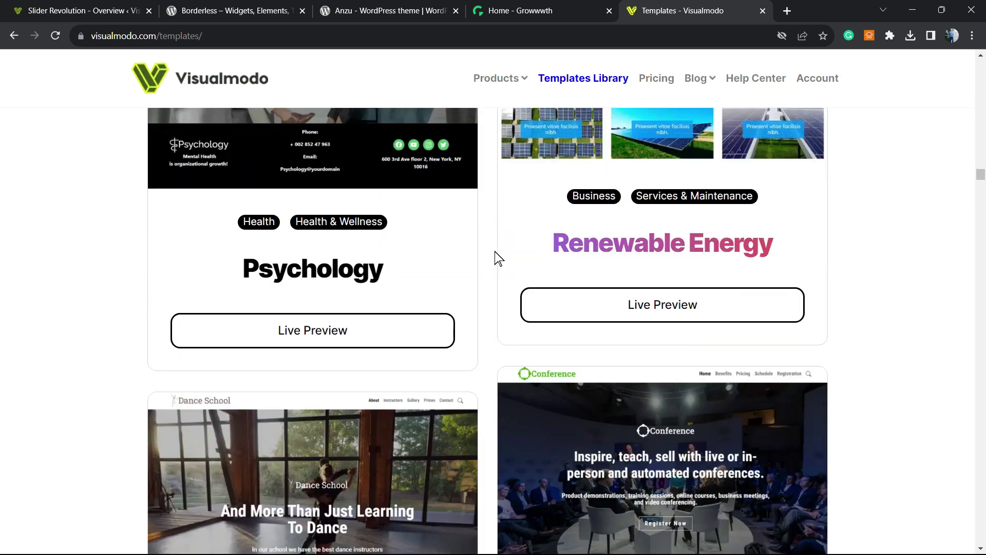
scroll(505, 261, "down", 20)
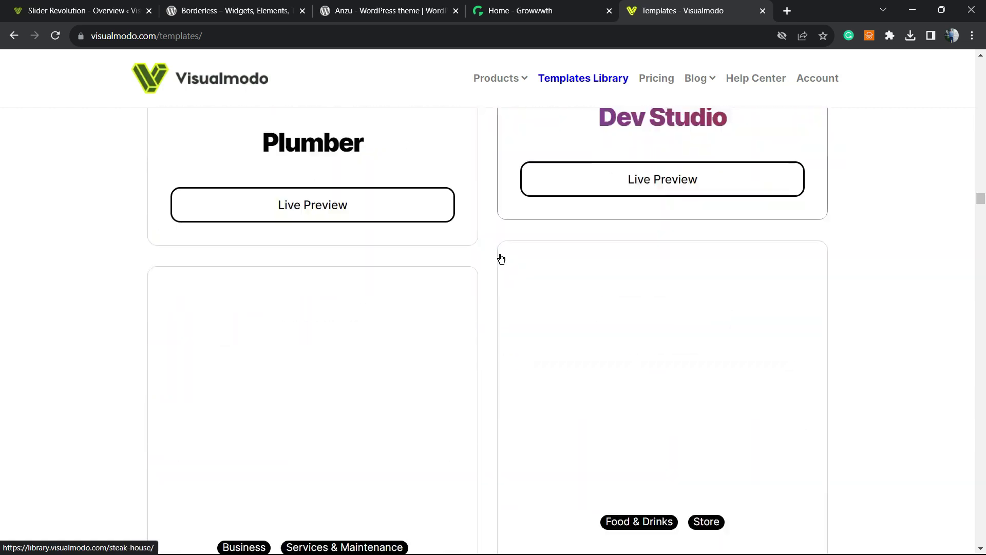
scroll(502, 260, "down", 20)
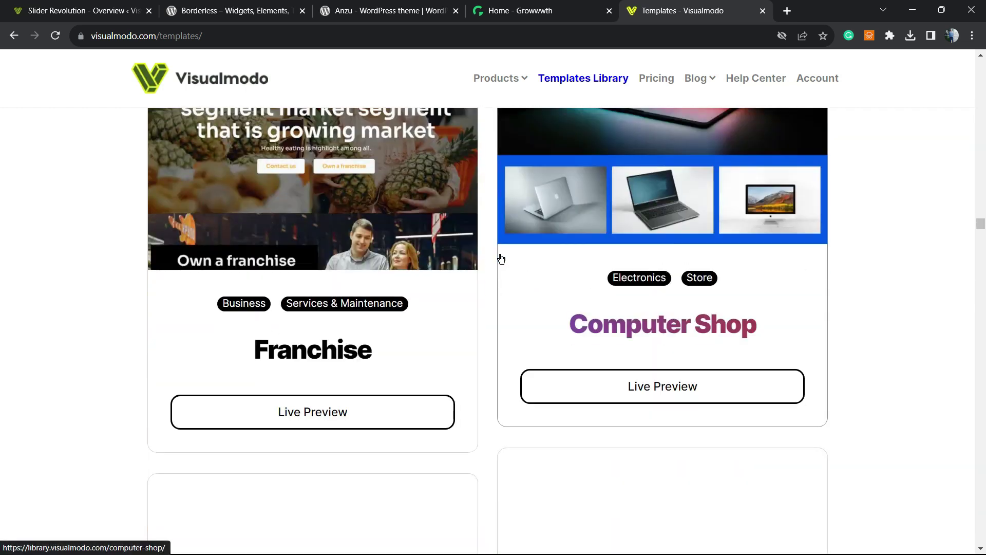
scroll(502, 259, "down", 20)
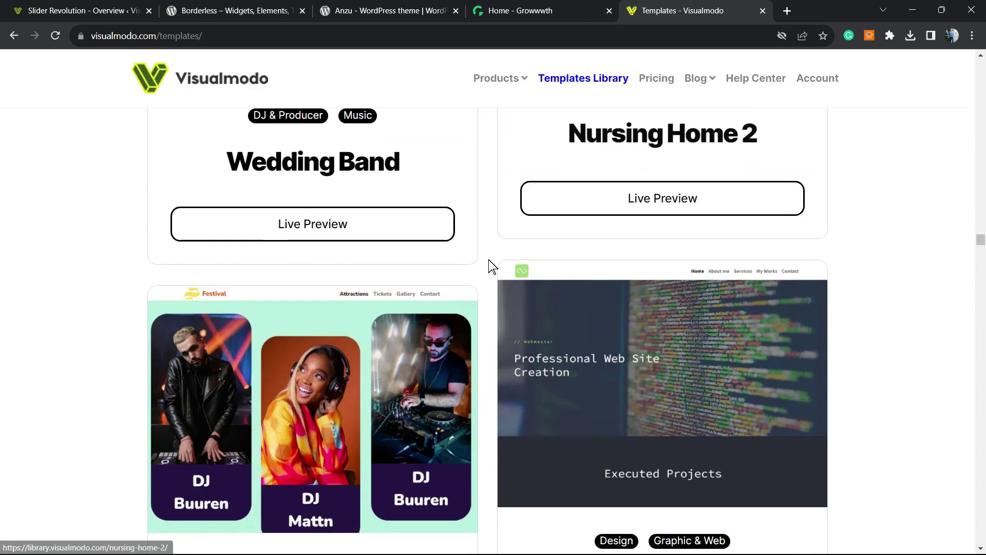
scroll(491, 266, "down", 20)
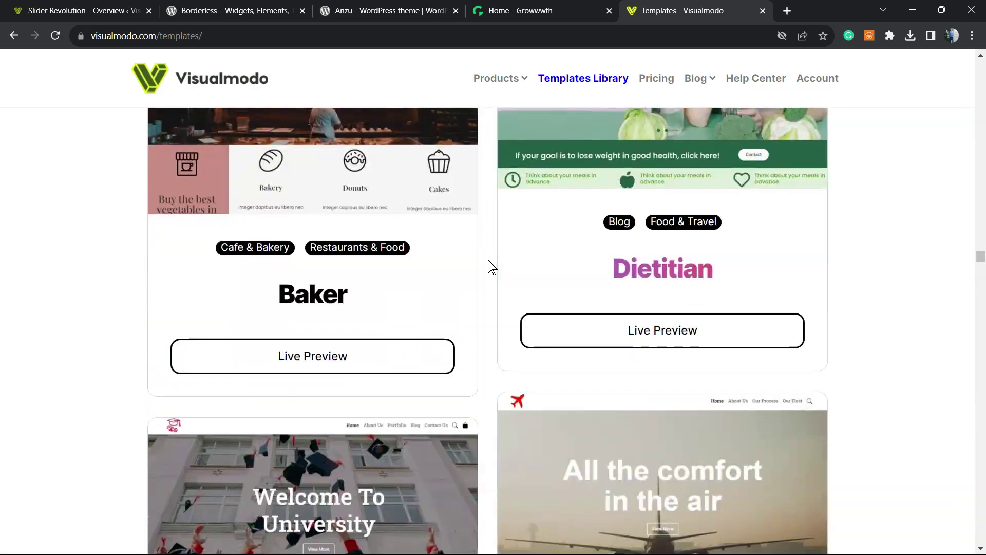
scroll(490, 267, "down", 20)
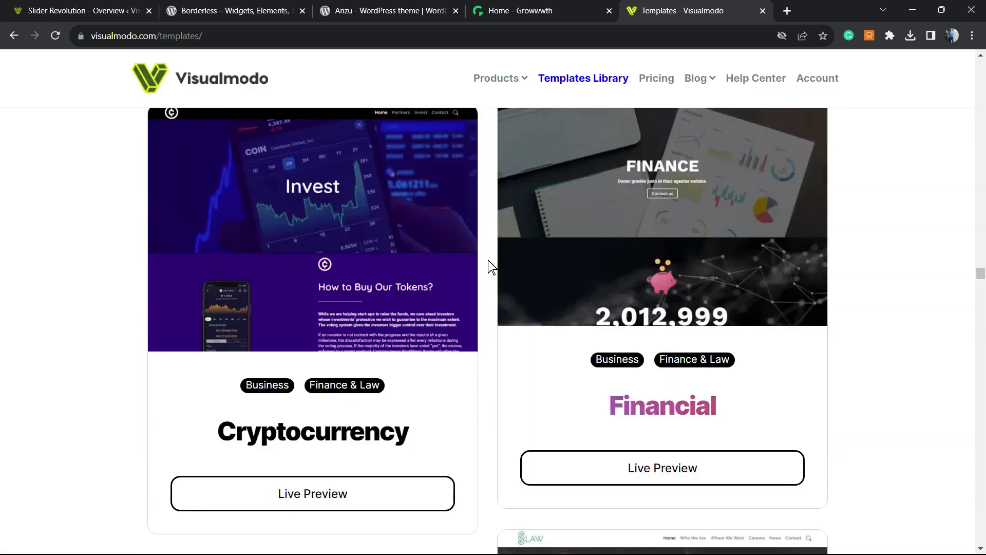
scroll(491, 267, "down", 15)
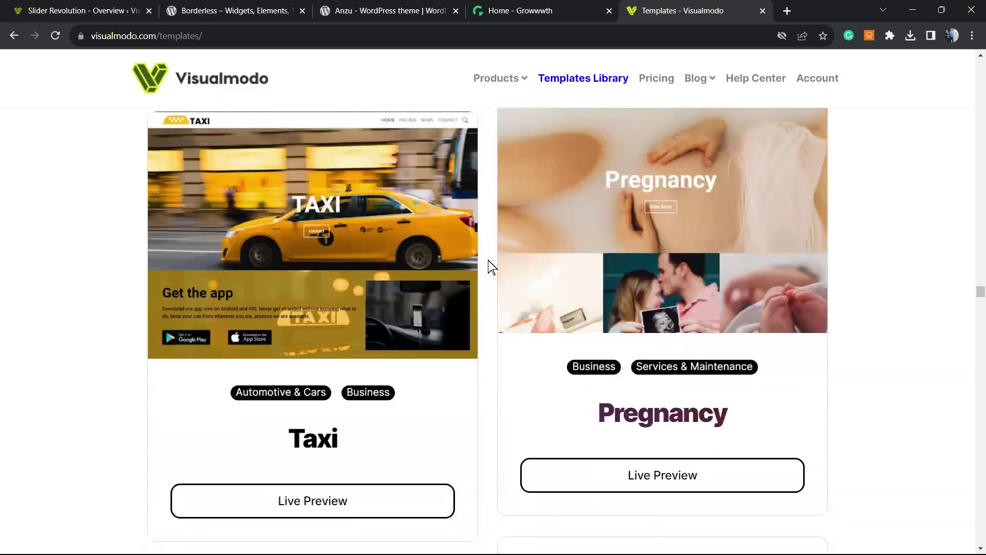